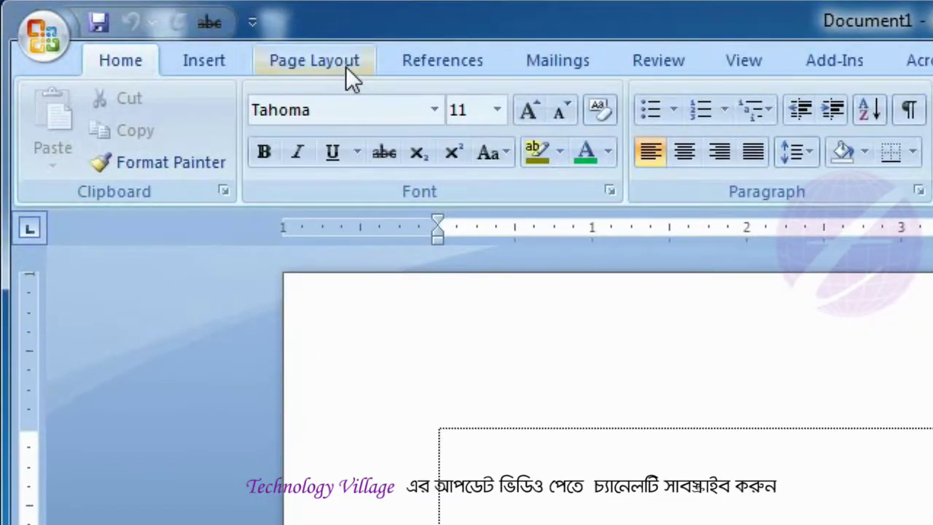
# - Switch to the Page Layout tab of the ribbon
pyautogui.click(346, 67)
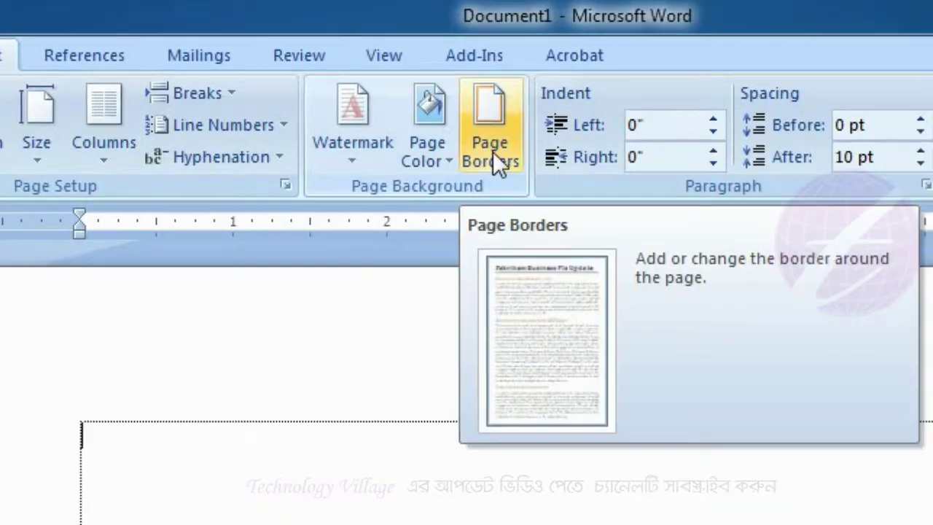
# - Open Page Borders, glance at the Borders tab, then return to Page Border and choose the solid line style
pyautogui.click(494, 155)
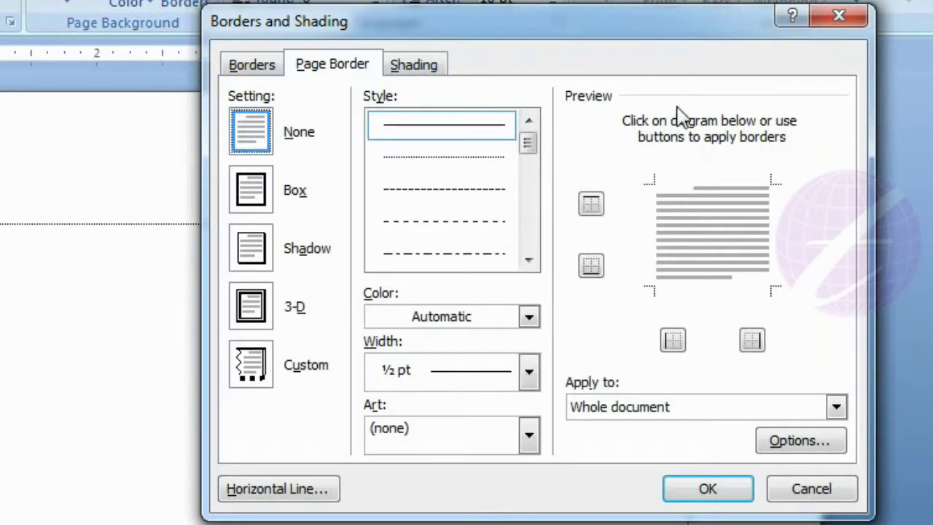
pyautogui.click(252, 67)
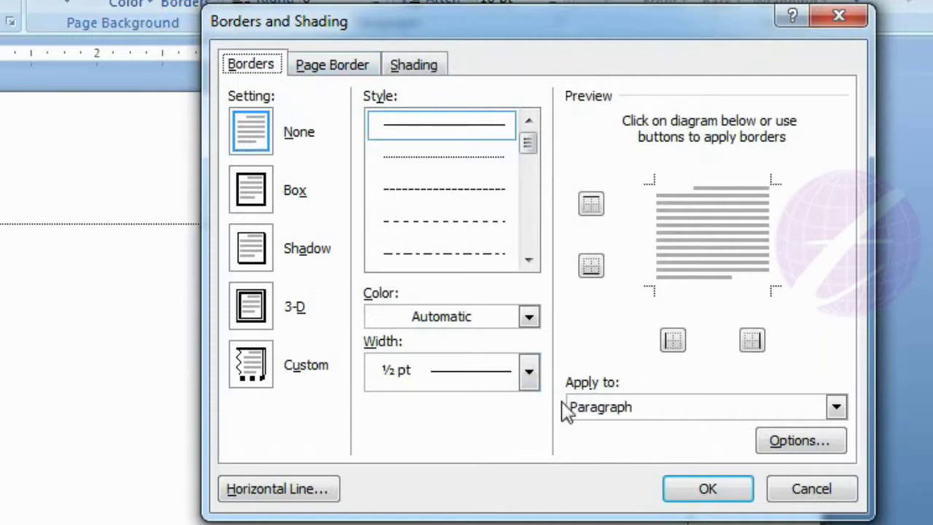
pyautogui.click(336, 71)
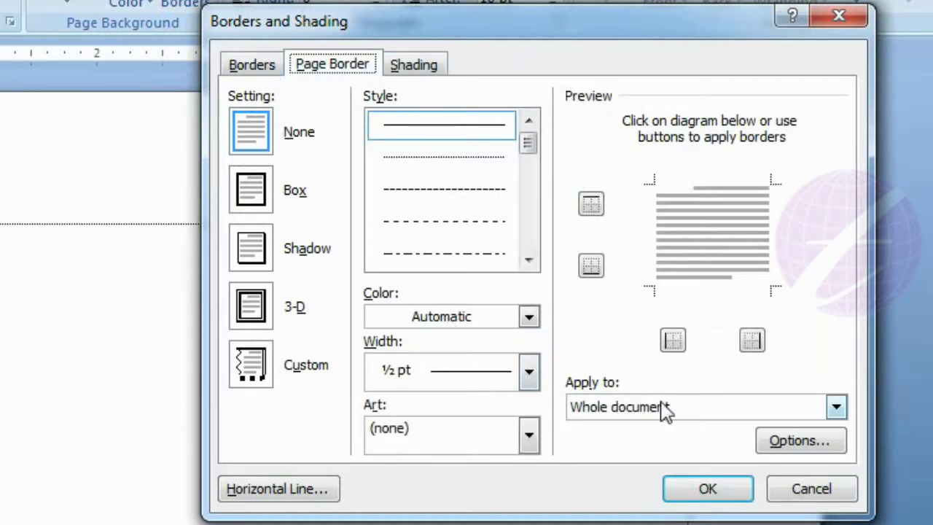
pyautogui.click(460, 130)
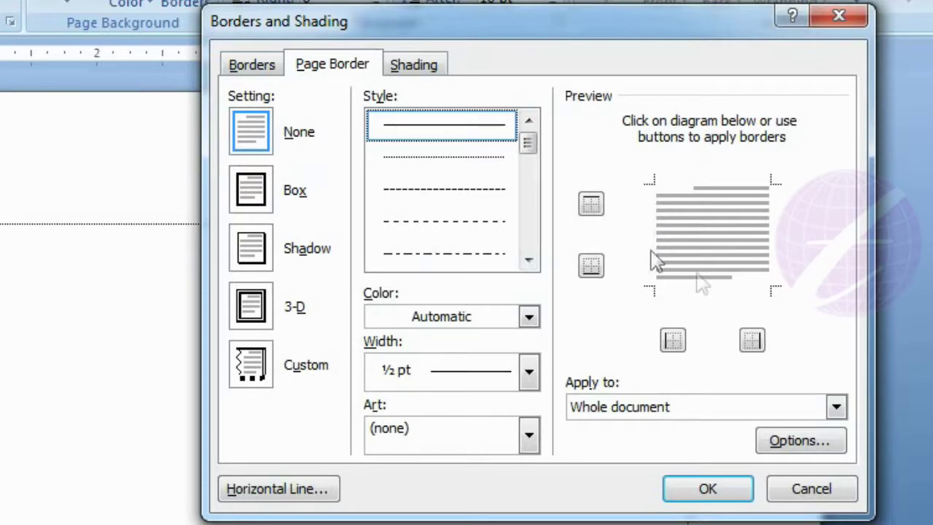
# - Apply a 4½ pt dark teal solid Box border to the page
pyautogui.click(251, 198)
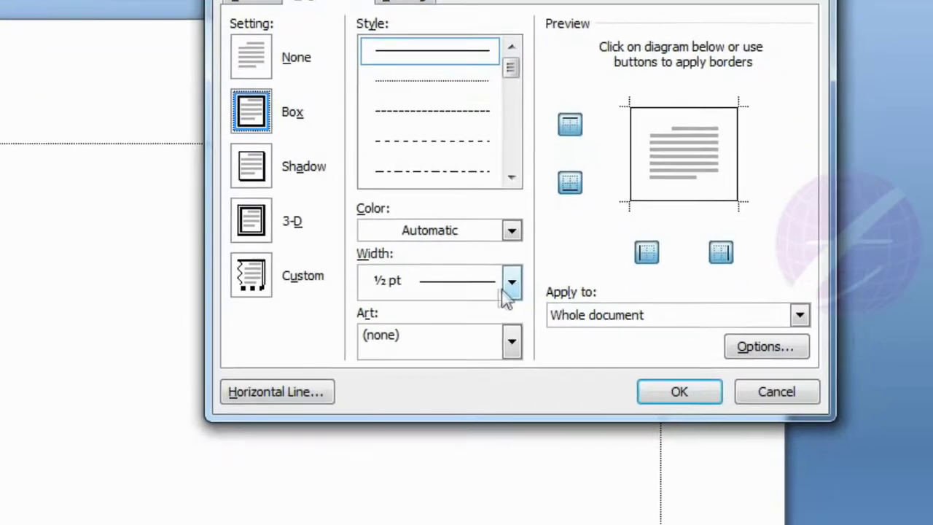
pyautogui.click(527, 366)
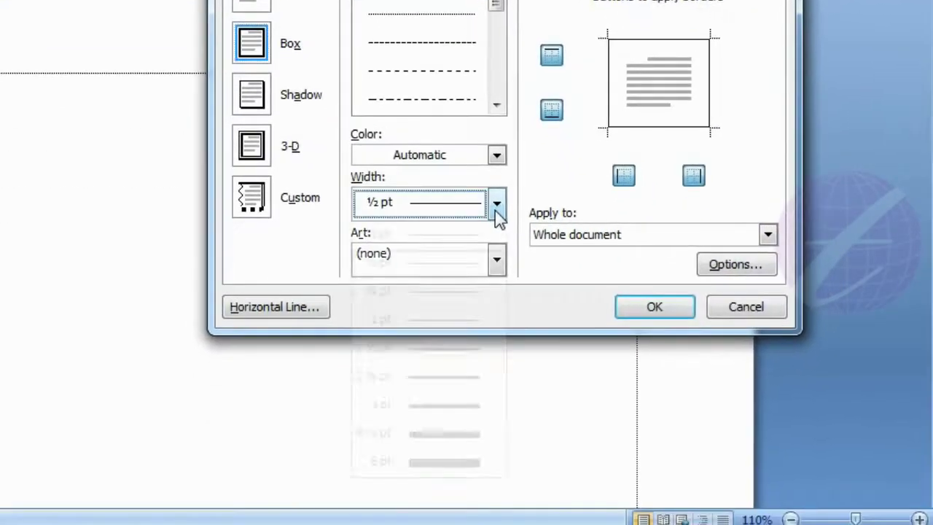
pyautogui.click(447, 438)
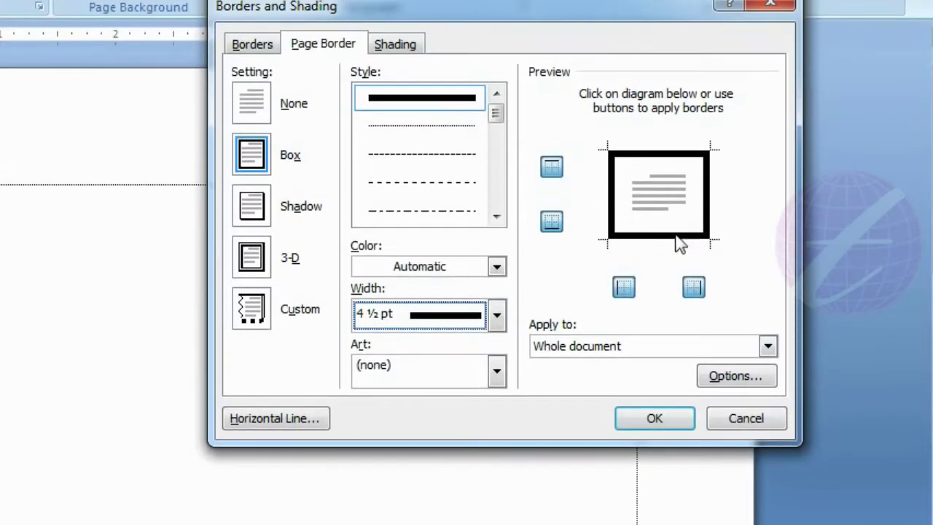
pyautogui.click(497, 270)
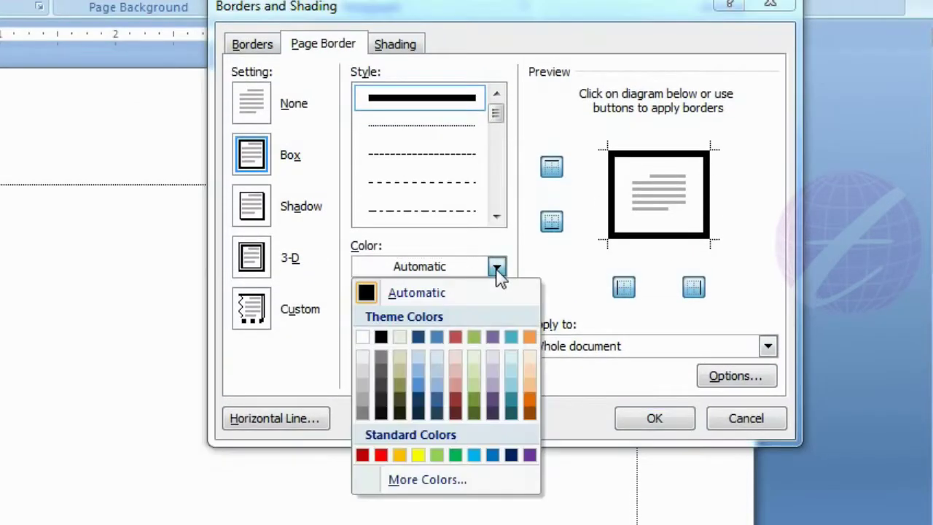
pyautogui.click(512, 414)
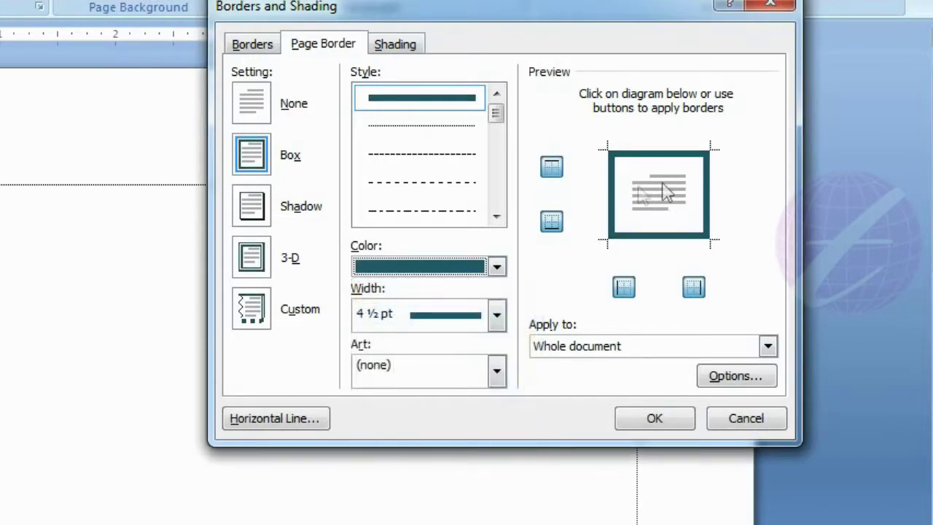
pyautogui.click(664, 421)
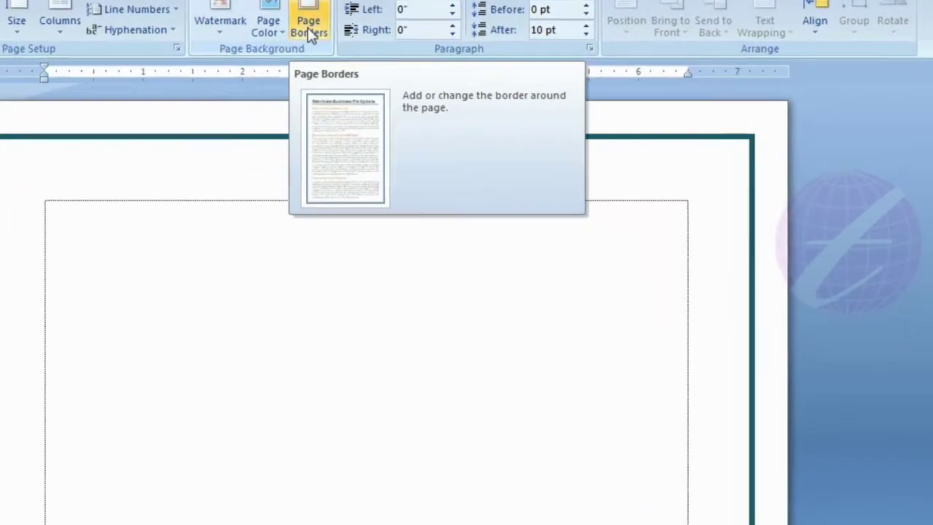
# - Change the page border to a 3 pt Automatic-colour double line, then reopen Page Borders
pyautogui.click(232, 3)
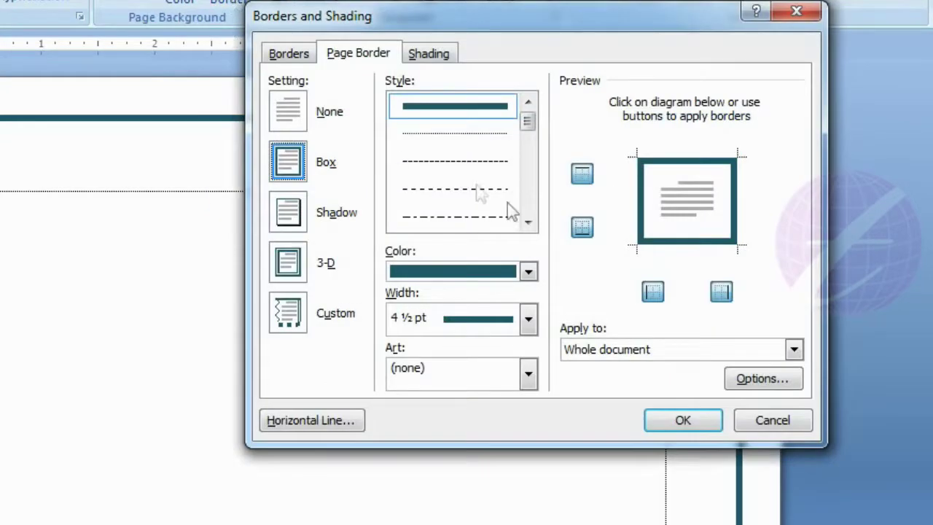
pyautogui.click(523, 188)
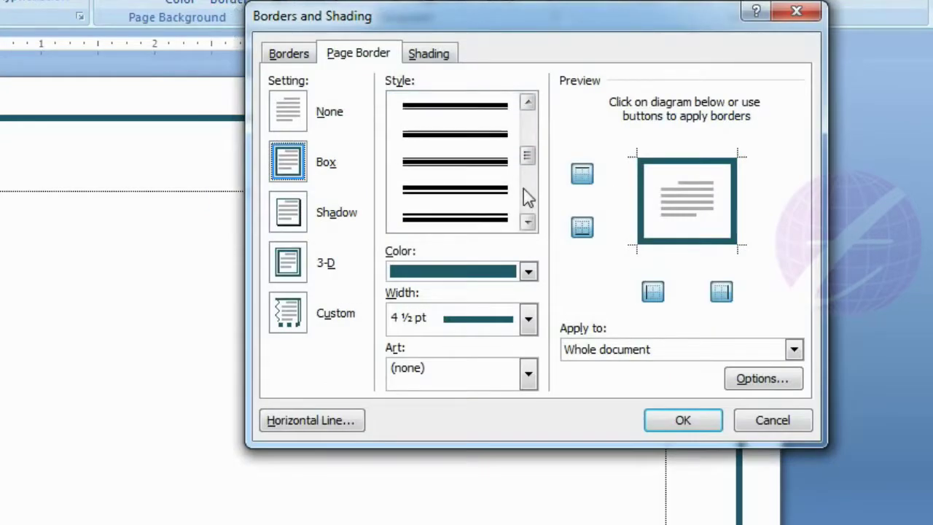
pyautogui.click(475, 175)
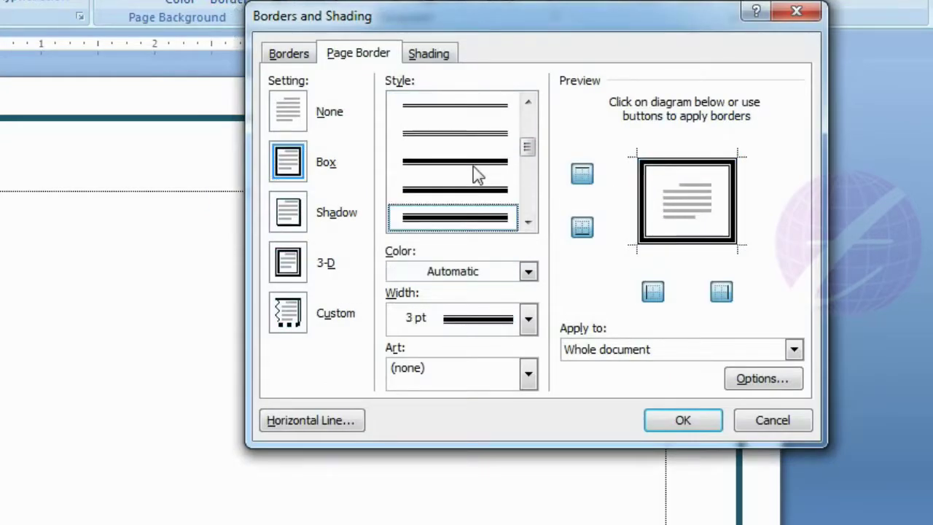
pyautogui.click(668, 422)
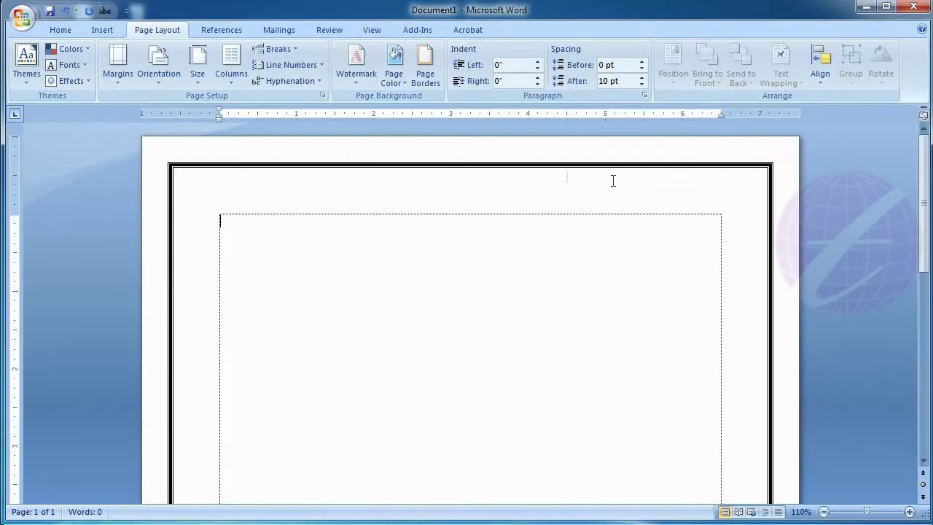
pyautogui.click(425, 73)
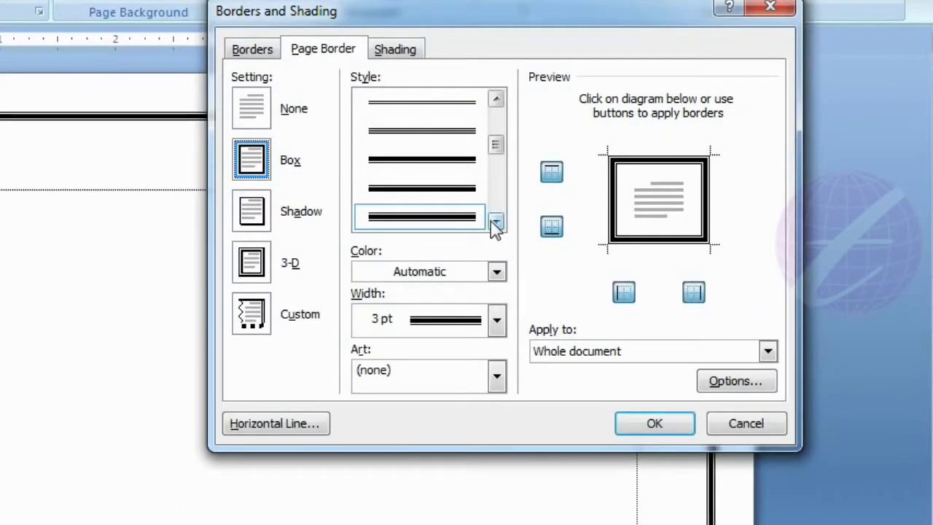
pyautogui.click(513, 223)
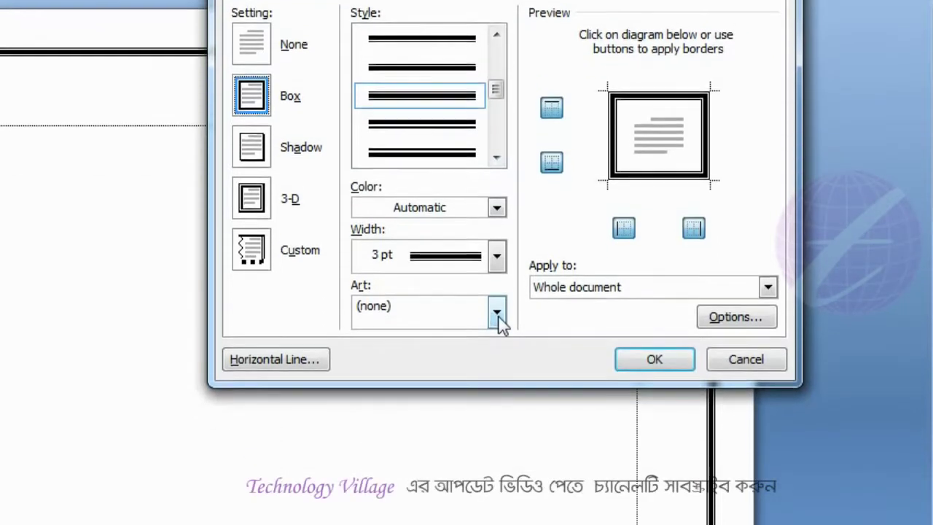
# - Replace the double line with the 24 pt brown cubes art page border
pyautogui.click(497, 314)
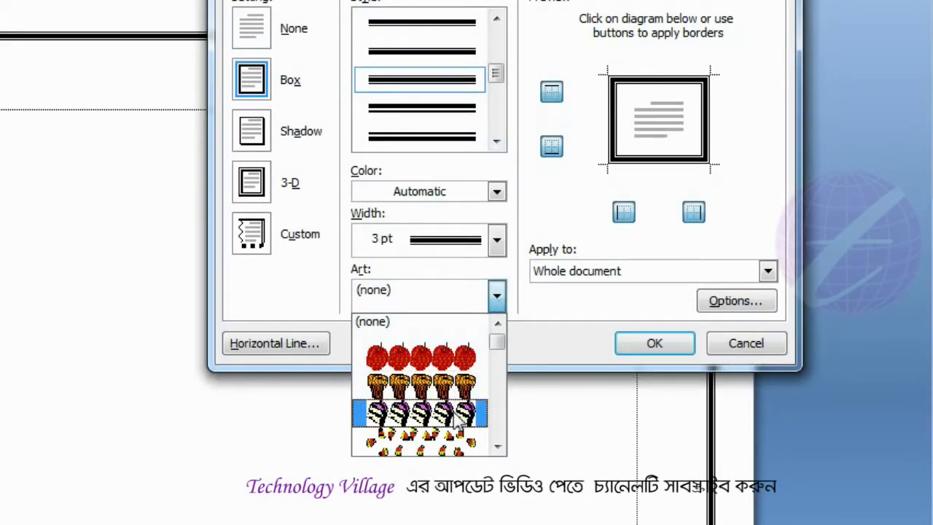
pyautogui.click(497, 448)
pyautogui.click(497, 448)
pyautogui.click(497, 447)
pyautogui.click(497, 448)
pyautogui.click(497, 447)
pyautogui.click(497, 448)
pyautogui.click(497, 447)
pyautogui.click(496, 448)
pyautogui.click(497, 447)
pyautogui.click(497, 447)
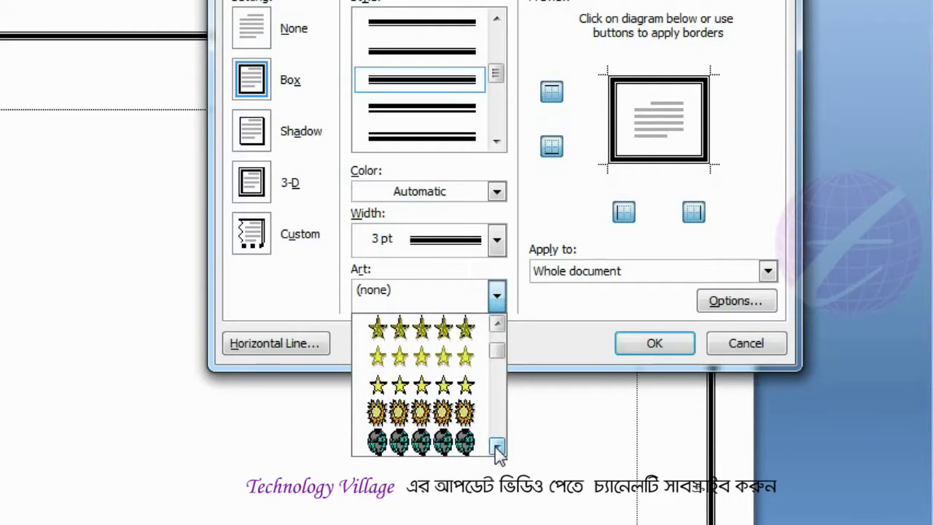
pyautogui.click(497, 448)
pyautogui.click(497, 448)
pyautogui.click(497, 447)
pyautogui.click(497, 448)
pyautogui.click(497, 447)
pyautogui.click(497, 448)
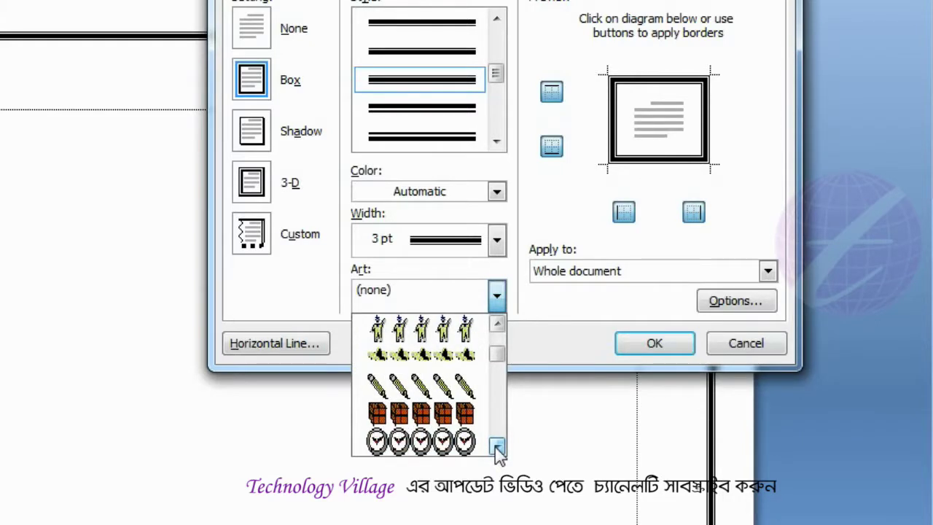
pyautogui.click(448, 416)
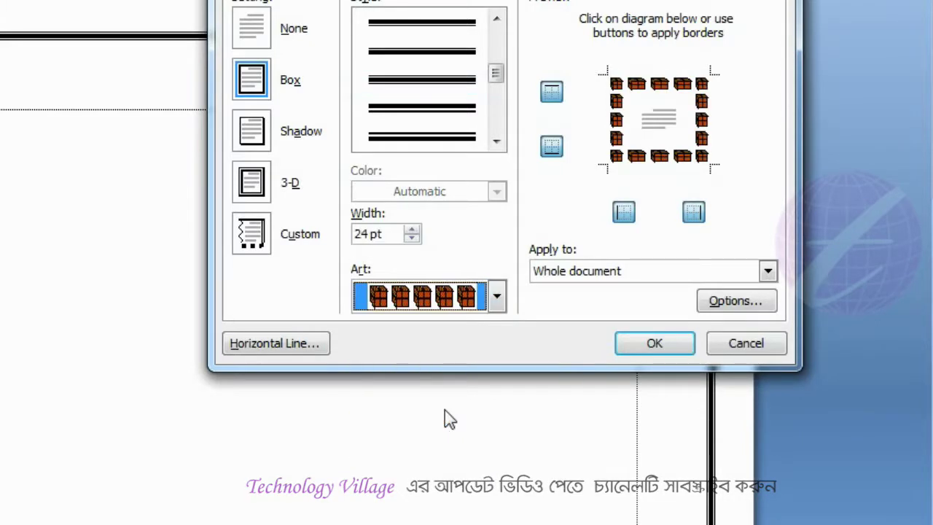
pyautogui.click(648, 348)
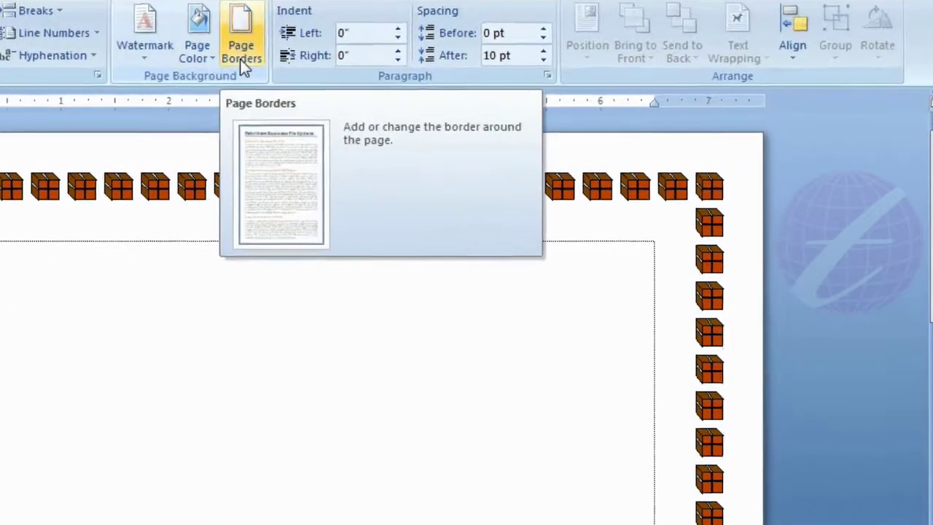
# - Widen the cube art border to 30 pt and apply it
pyautogui.click(241, 59)
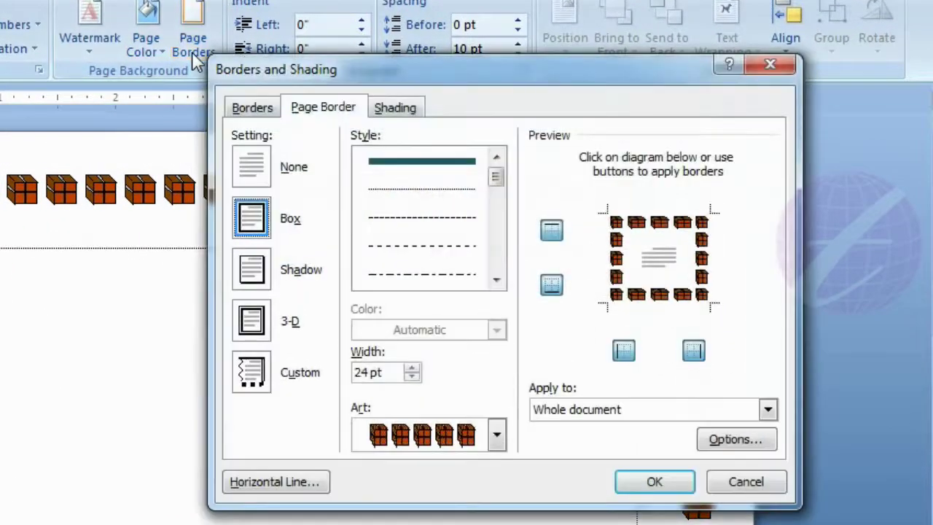
pyautogui.click(412, 368)
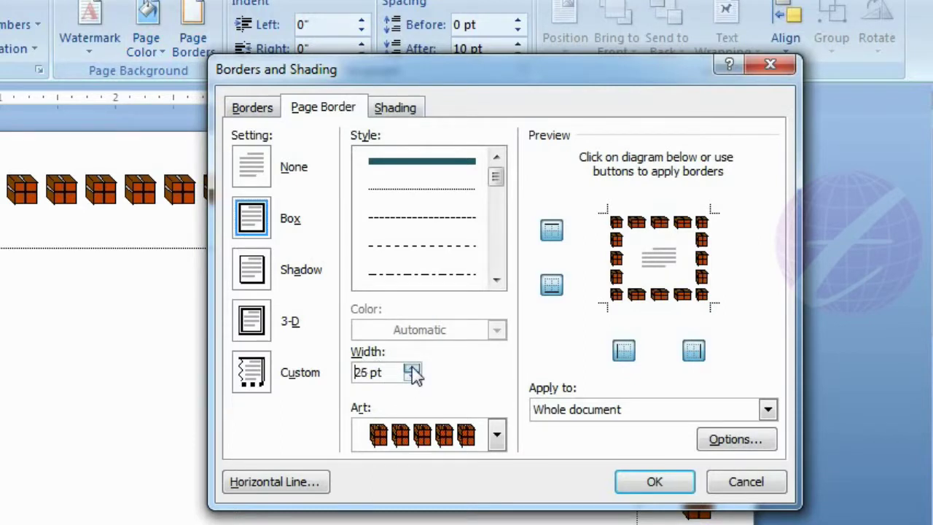
pyautogui.click(412, 368)
pyautogui.click(412, 368)
pyautogui.click(412, 368)
pyautogui.click(412, 368)
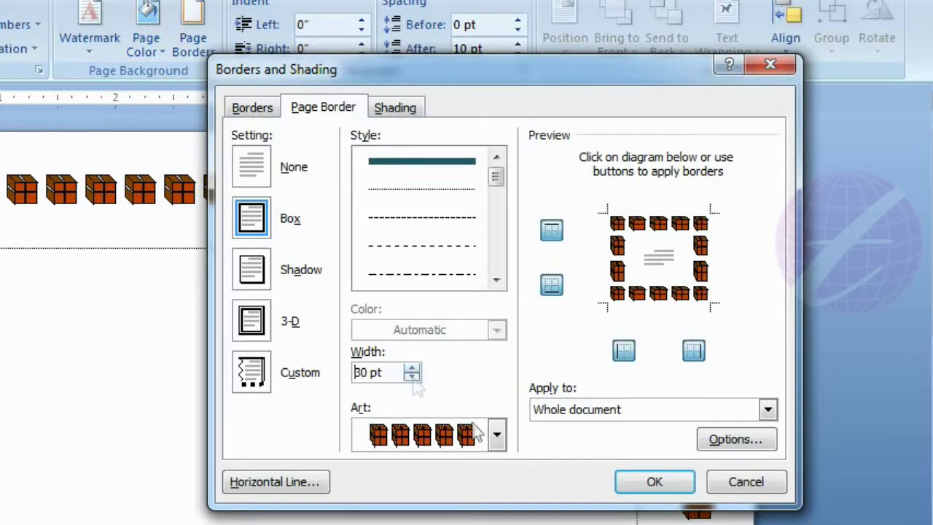
pyautogui.click(654, 481)
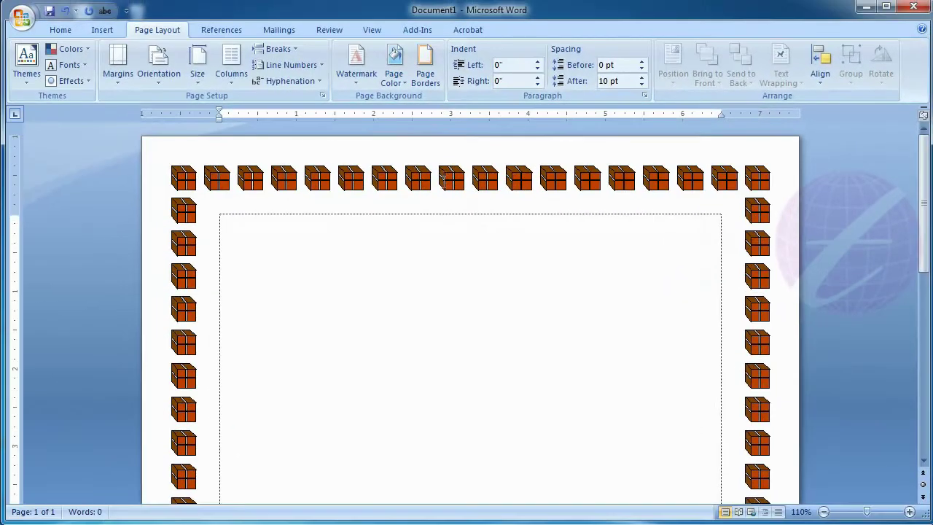
# - Narrow the cube art border to about 20 pt and apply it
pyautogui.click(425, 73)
pyautogui.click(572, 299)
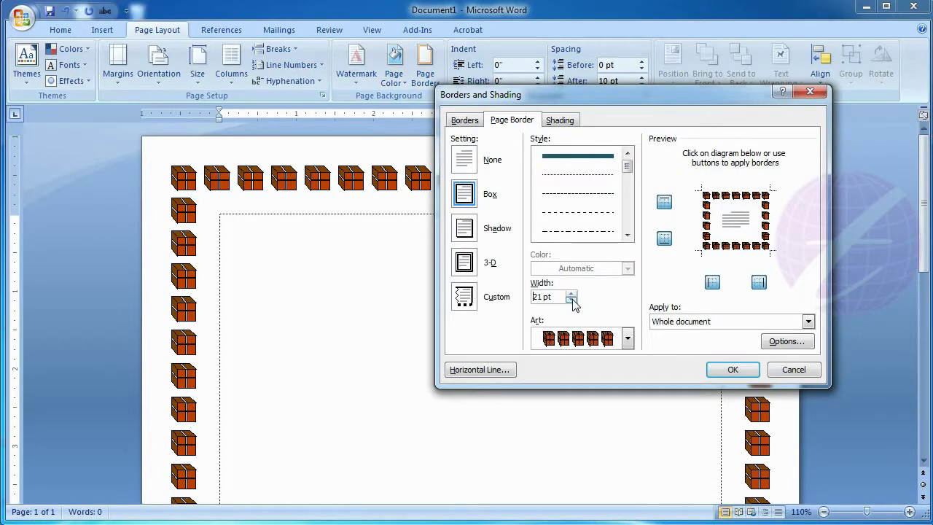
pyautogui.click(732, 370)
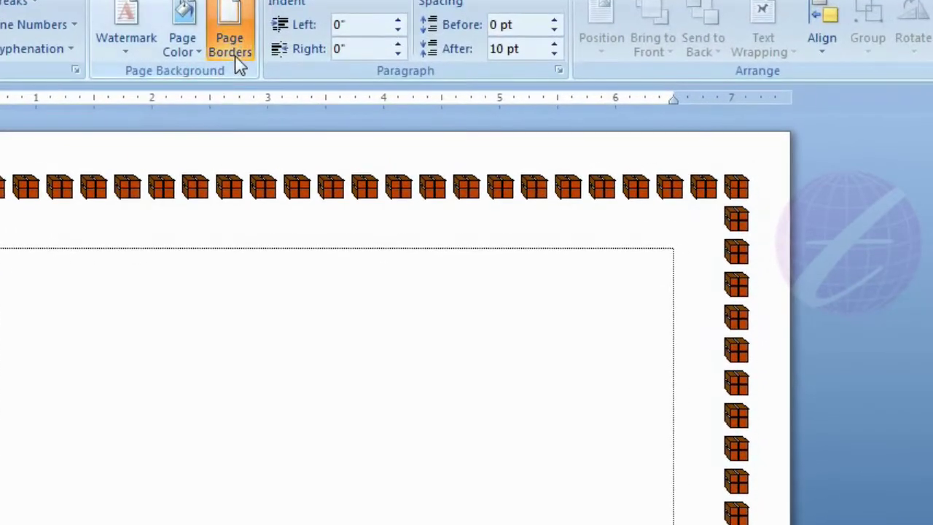
# - Open the Border and Shading Options showing 24 pt margins from the page edge
pyautogui.click(426, 80)
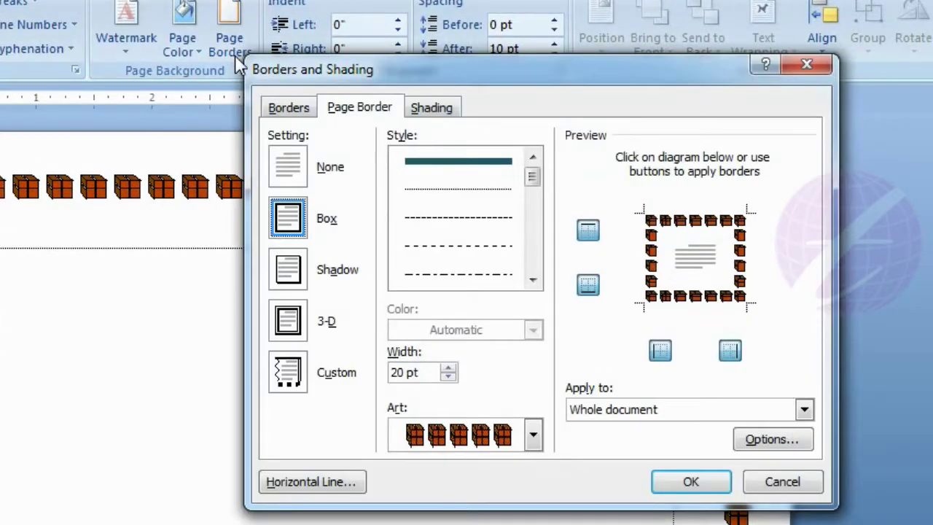
pyautogui.click(774, 441)
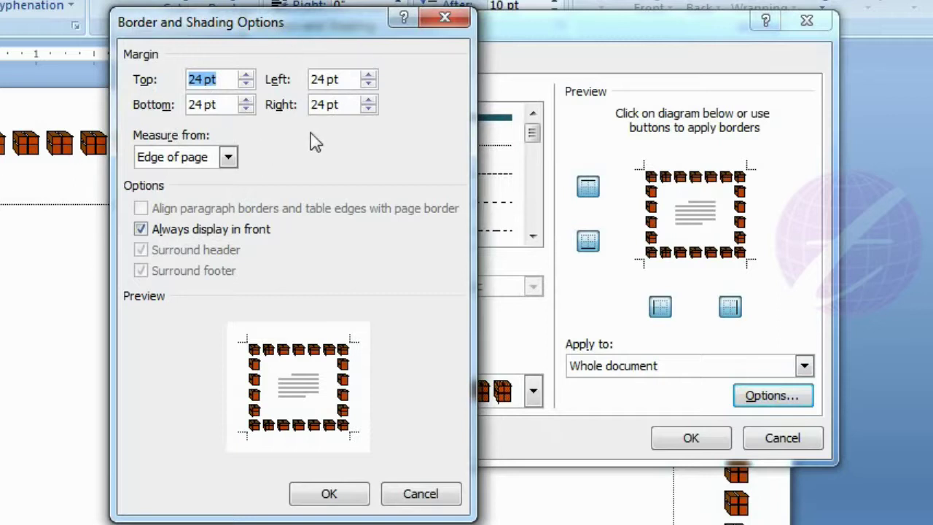
# - Try measuring the border margins from Text and apply the border
pyautogui.click(227, 159)
pyautogui.click(165, 175)
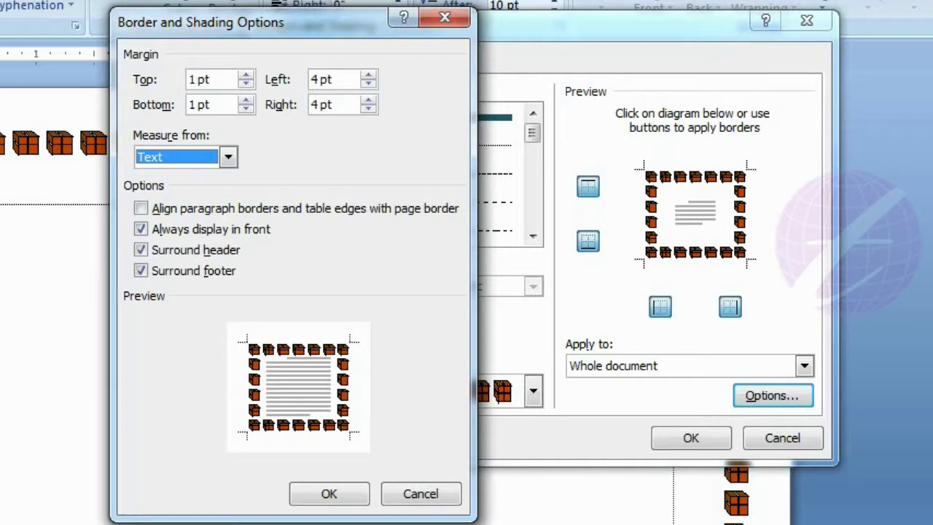
pyautogui.click(341, 495)
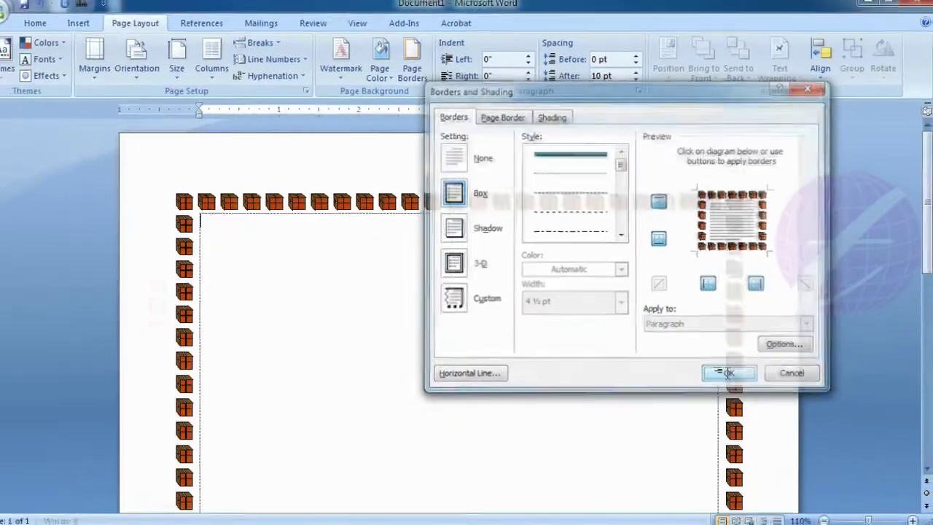
pyautogui.click(690, 437)
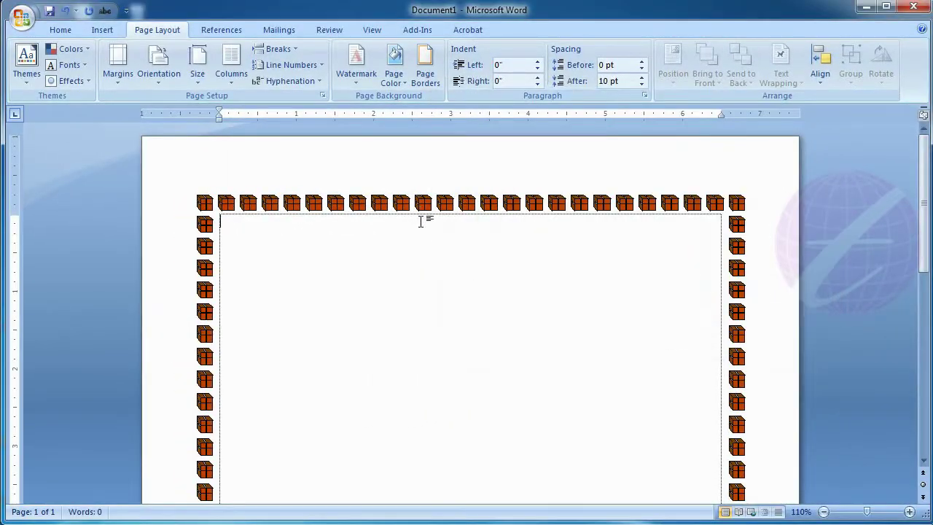
# - Reopen the border options and set Measure from back to Edge of page
pyautogui.click(425, 70)
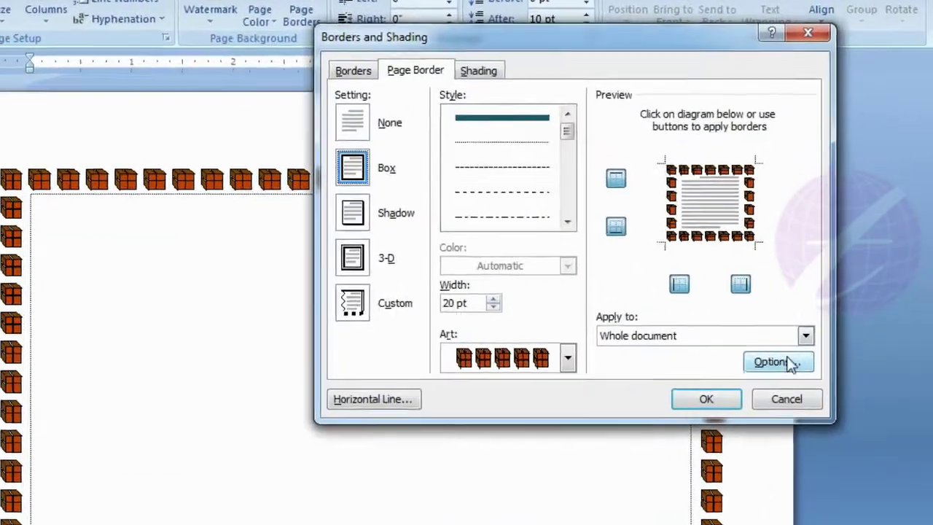
pyautogui.click(772, 348)
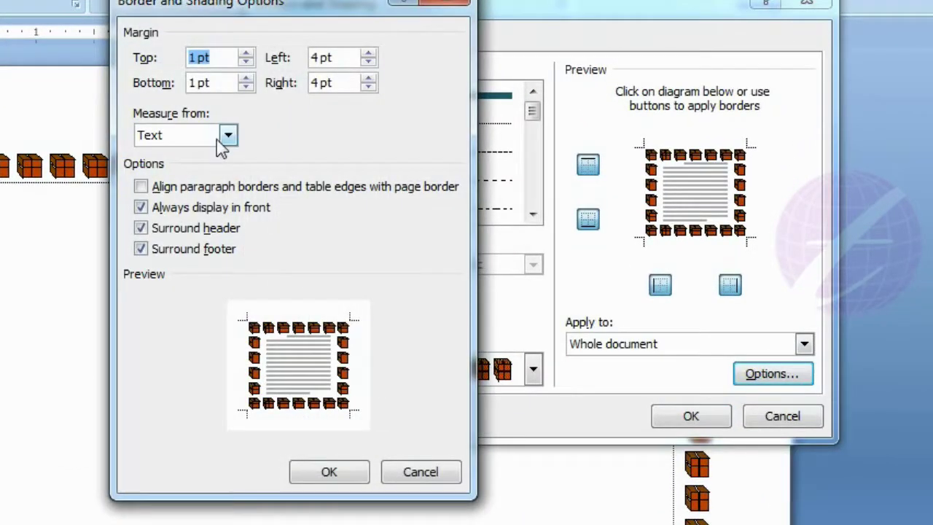
pyautogui.click(227, 135)
pyautogui.click(196, 172)
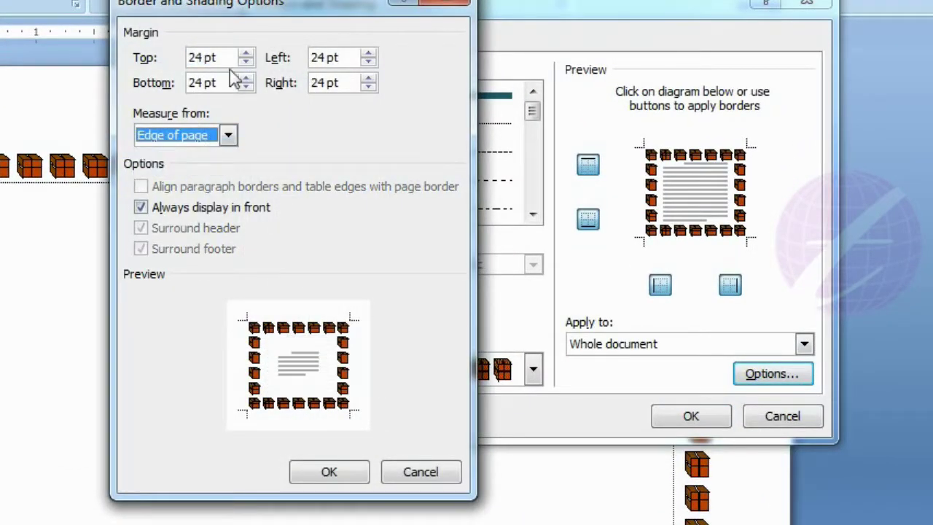
# - Set the top, bottom, left and right border margins to 14 pt and confirm
pyautogui.click(247, 62)
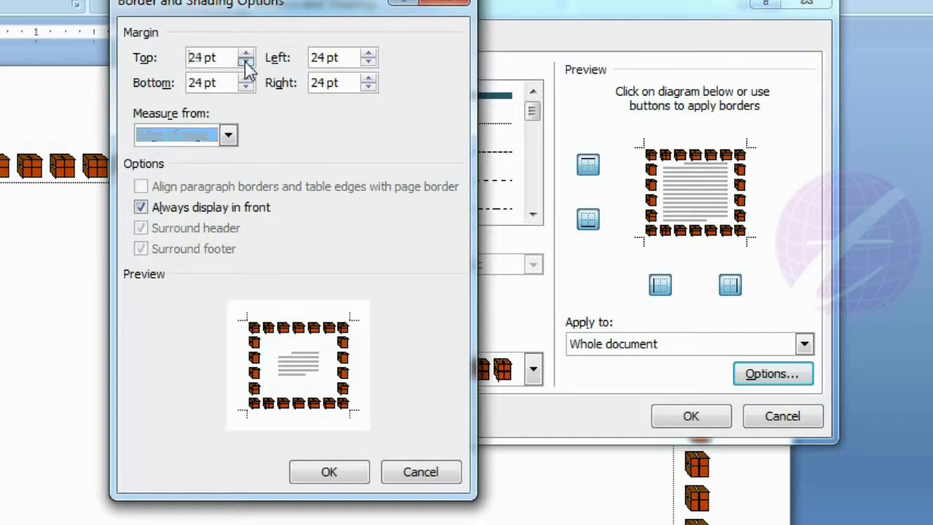
pyautogui.click(247, 62)
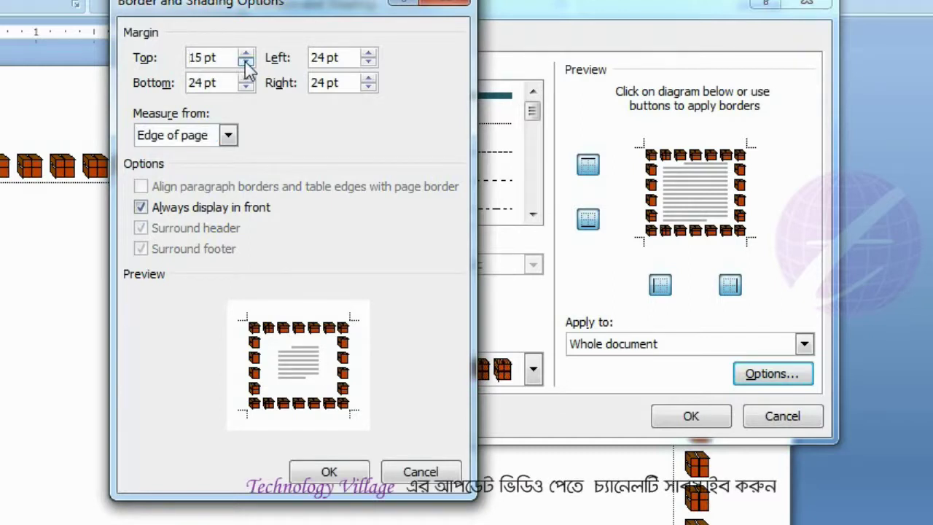
pyautogui.click(247, 62)
pyautogui.click(247, 87)
pyautogui.click(247, 88)
pyautogui.click(247, 88)
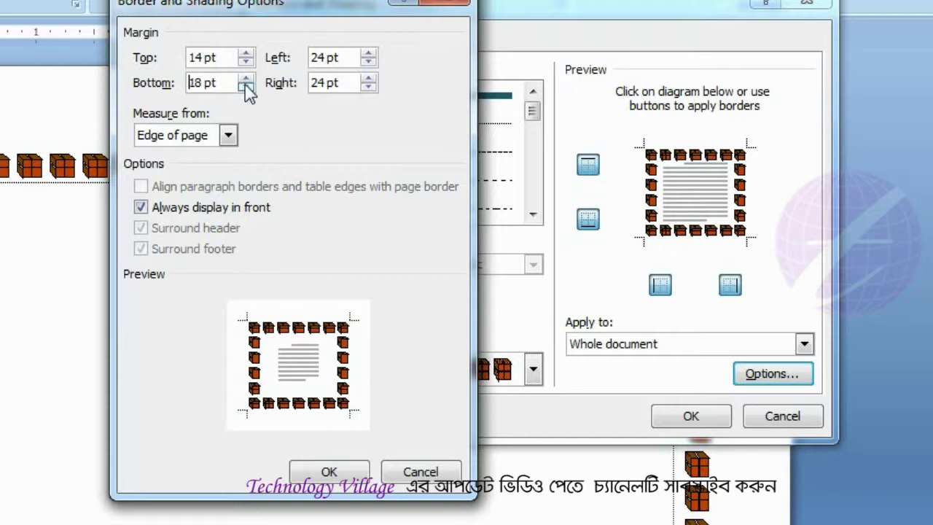
pyautogui.click(247, 88)
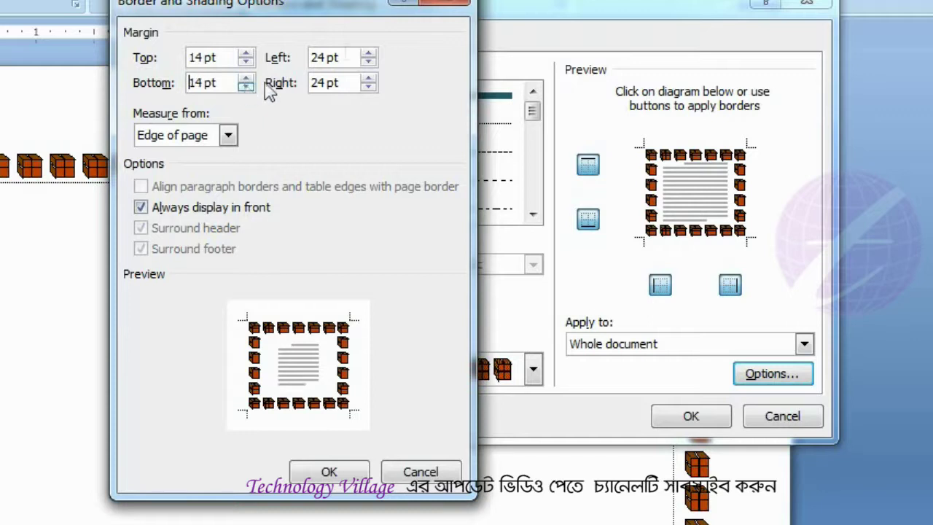
pyautogui.click(369, 62)
pyautogui.click(369, 62)
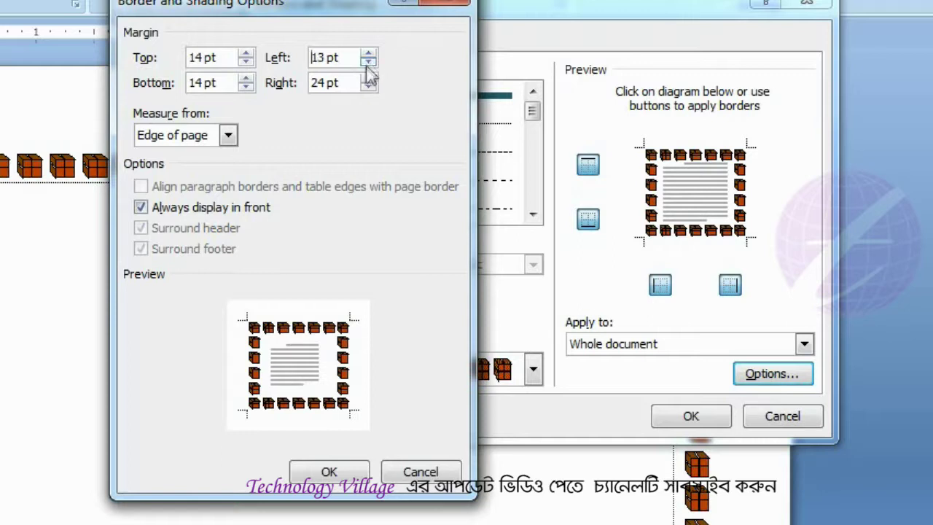
pyautogui.click(369, 54)
pyautogui.click(369, 88)
pyautogui.click(369, 87)
pyautogui.click(369, 88)
pyautogui.click(369, 87)
pyautogui.click(343, 481)
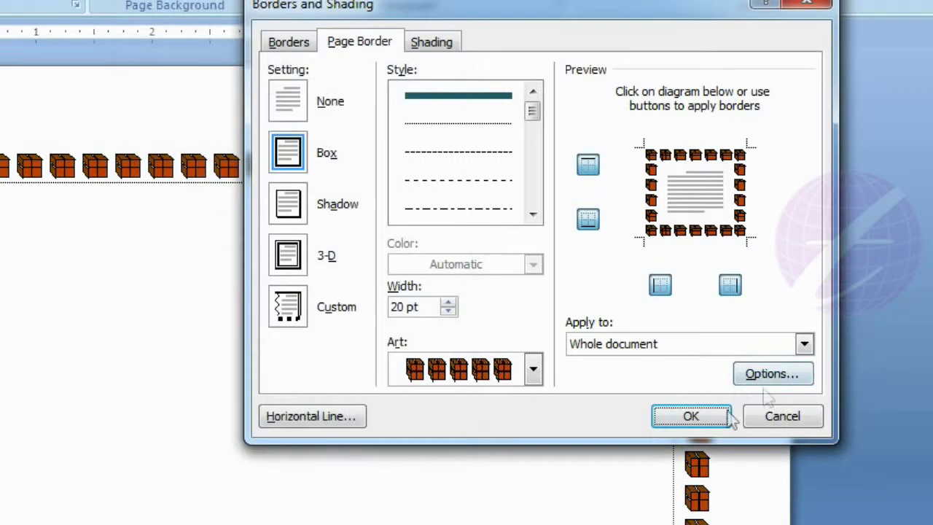
# - Apply the 14 pt-margin cube border, then type 'Type some text.' and select it
pyautogui.click(690, 416)
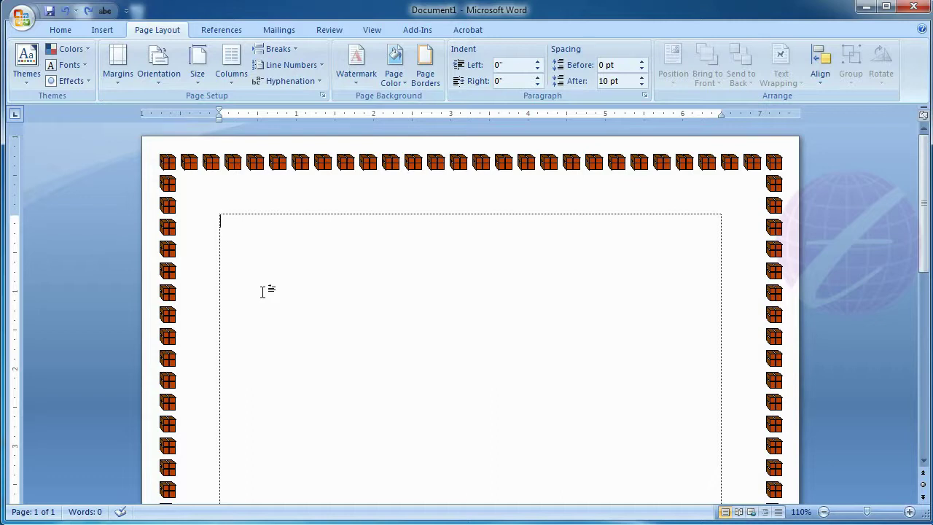
pyautogui.write('Type ')
pyautogui.write('some text.')
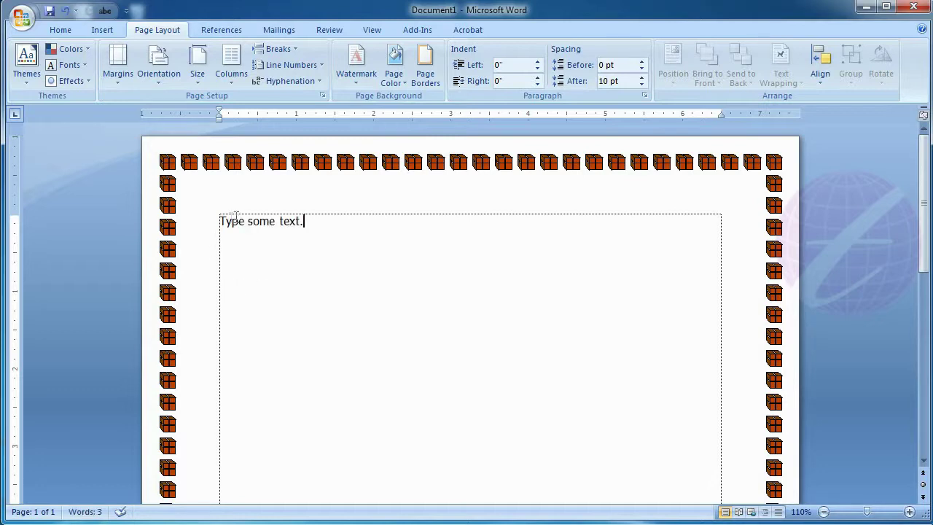
pyautogui.moveTo(220, 221); pyautogui.dragTo(302, 218)
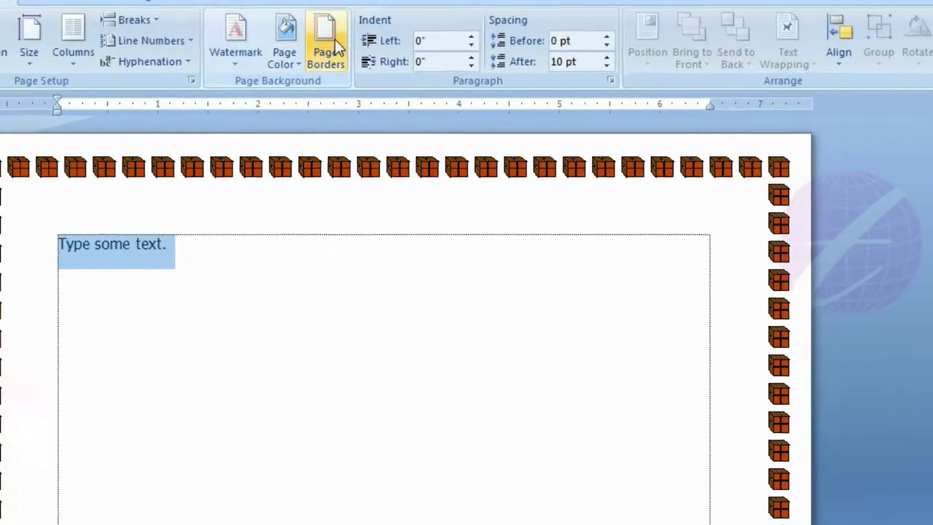
# - Shade the selected sentence with an olive green fill applied to Text only
pyautogui.click(338, 48)
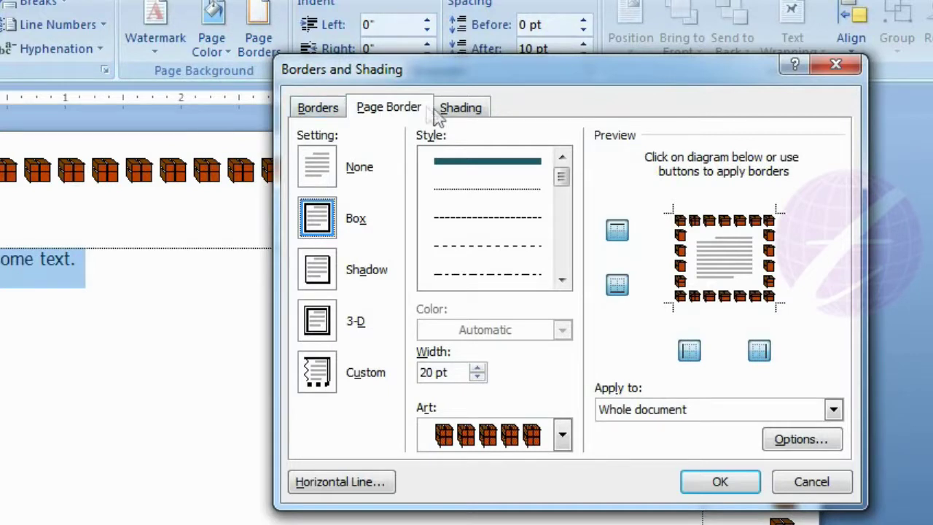
pyautogui.click(461, 109)
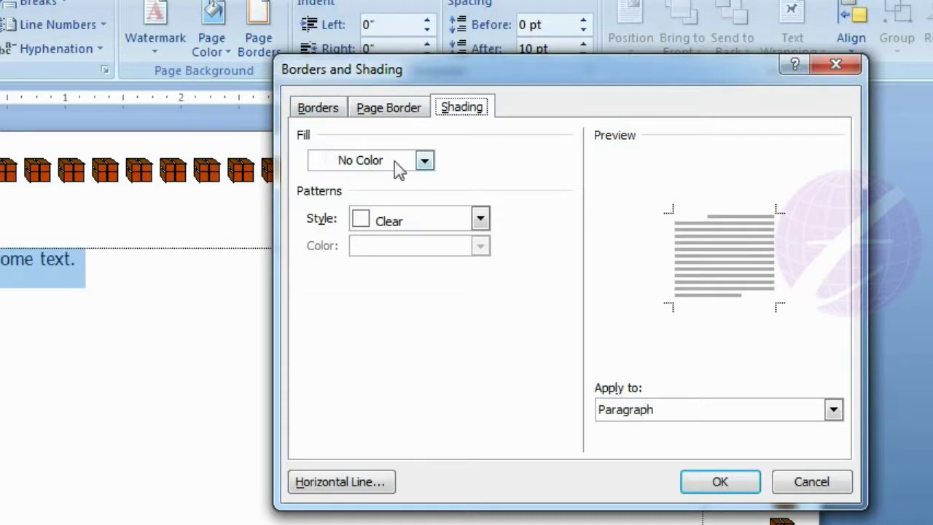
pyautogui.click(424, 162)
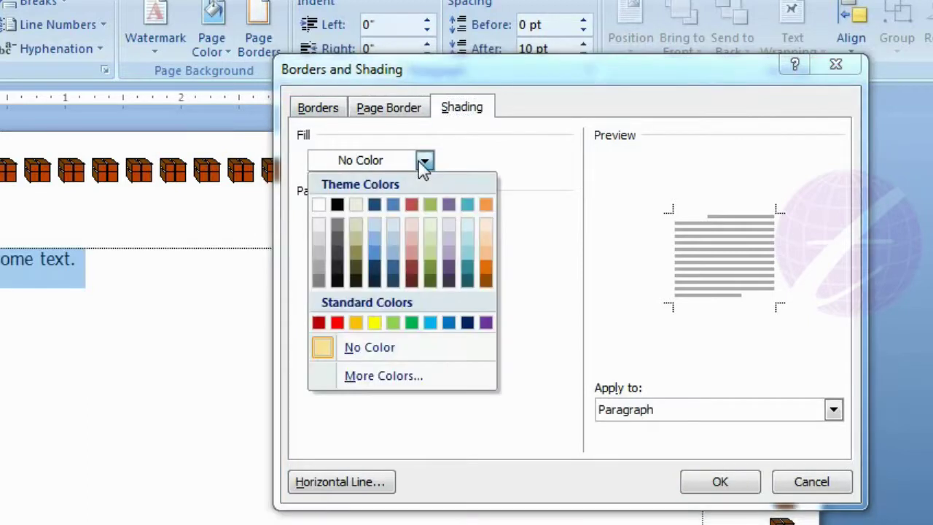
pyautogui.click(430, 269)
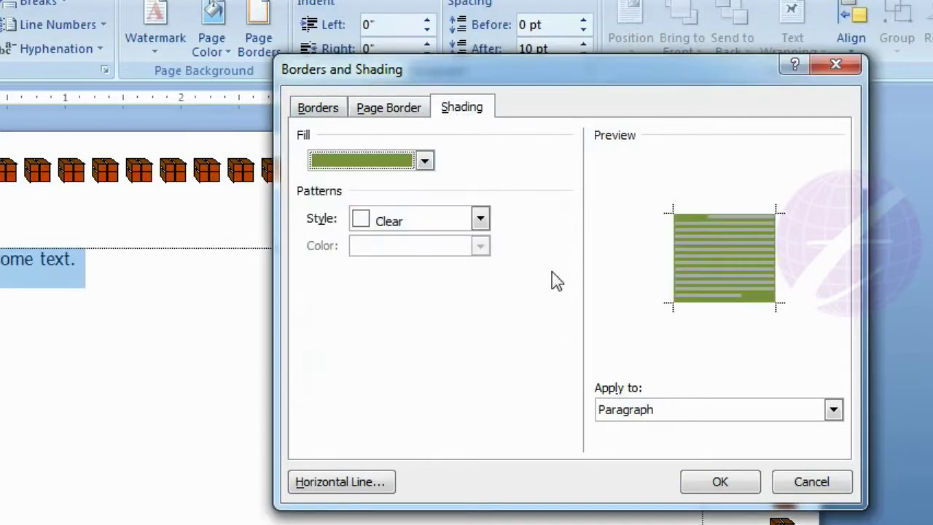
pyautogui.click(670, 414)
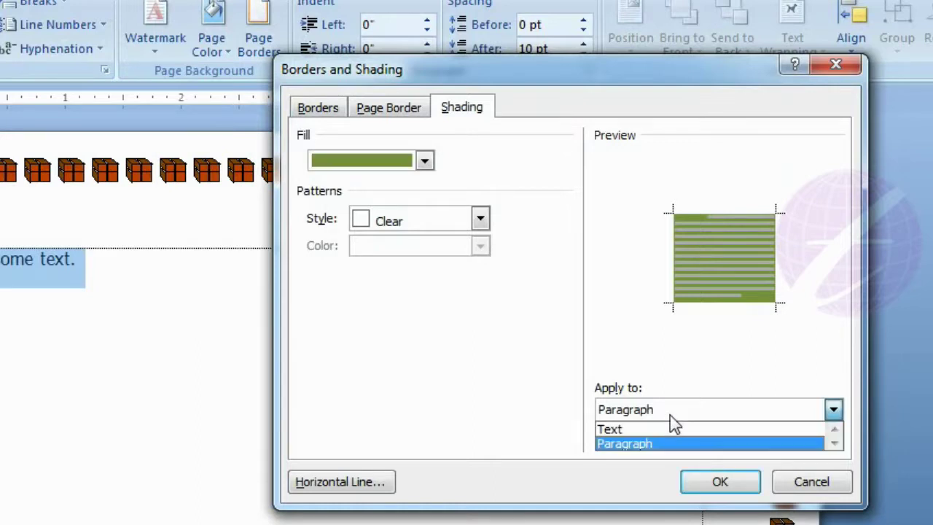
pyautogui.click(644, 428)
pyautogui.click(714, 484)
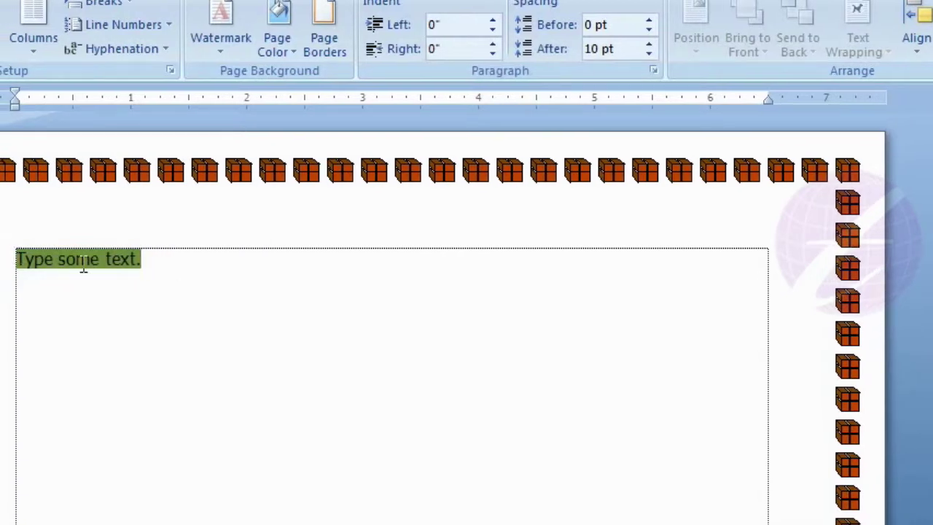
# - Add a second line 'kjhkj' below the first and select both lines
pyautogui.click(182, 264)
pyautogui.write('jhkj')
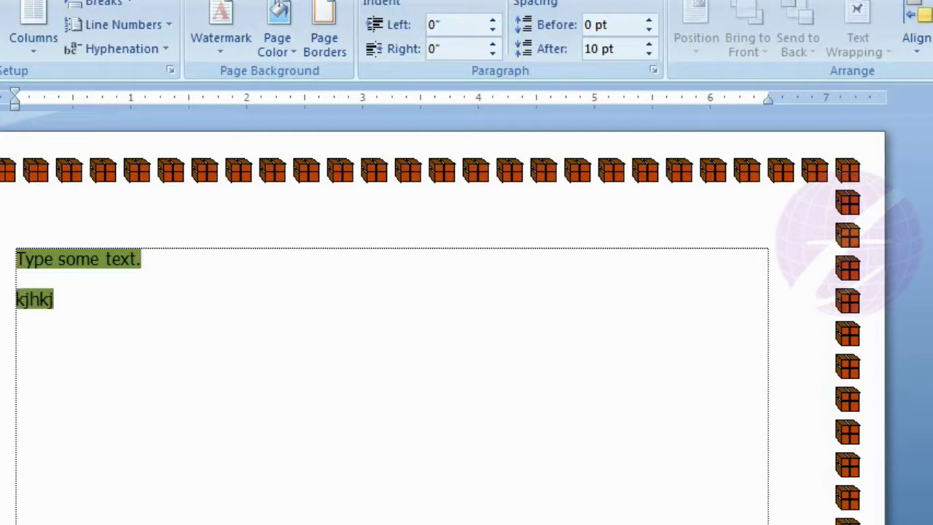
pyautogui.hotkey('ctrl', 'a')
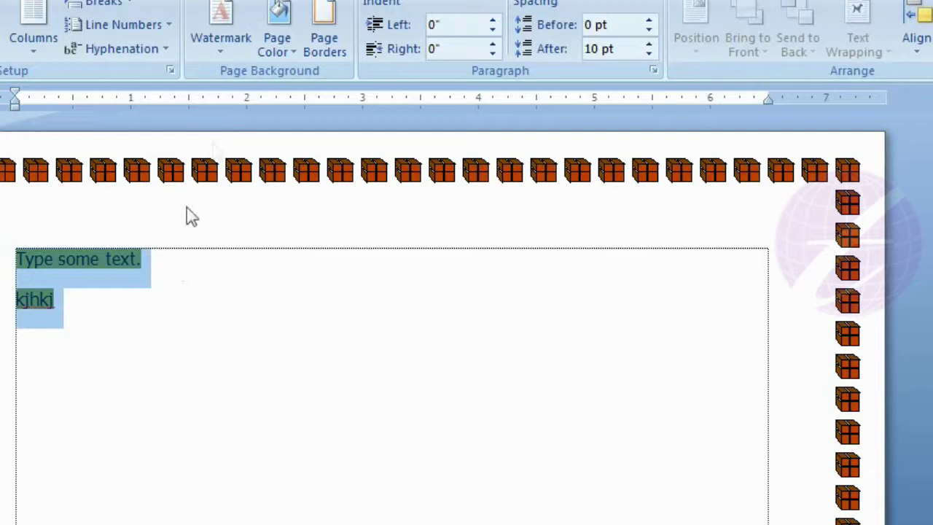
# - Shade the selected text with a dark blue fill and a 25% pattern, applied to text
pyautogui.click(328, 60)
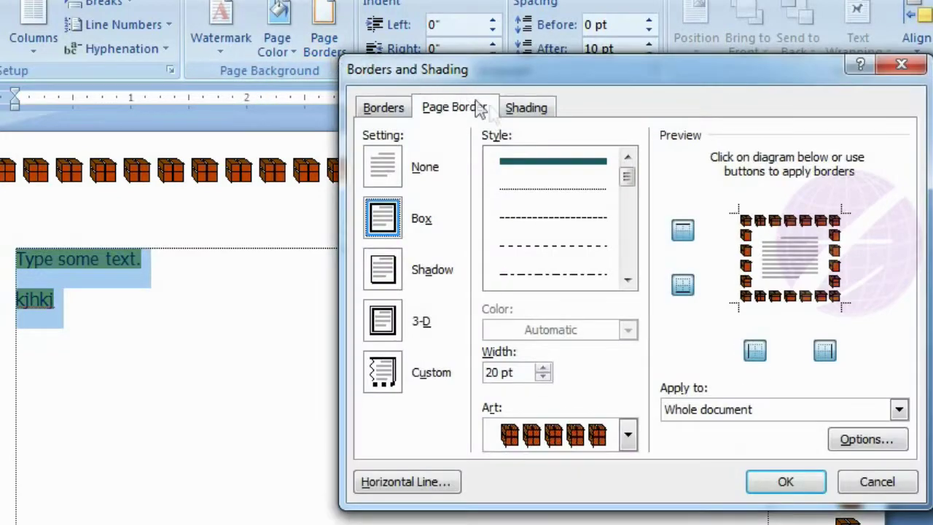
pyautogui.click(517, 110)
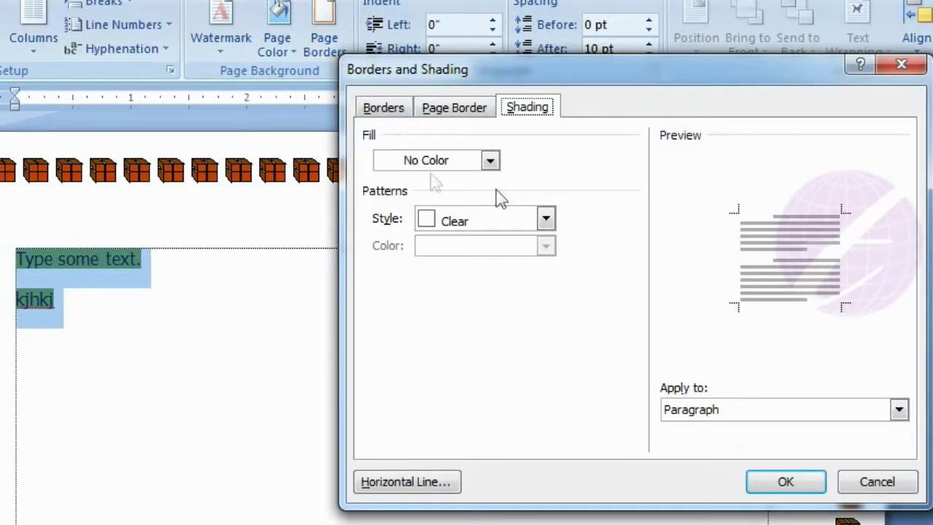
pyautogui.click(488, 162)
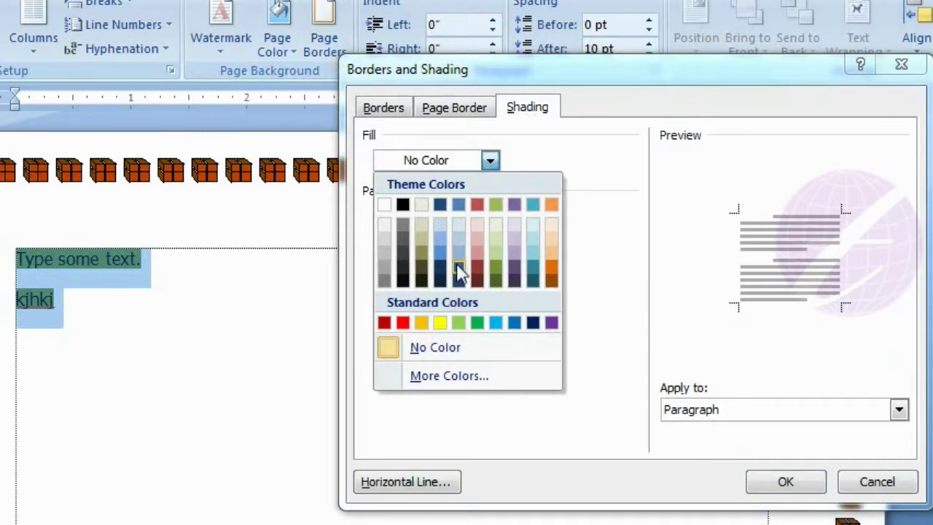
pyautogui.click(455, 270)
pyautogui.click(487, 223)
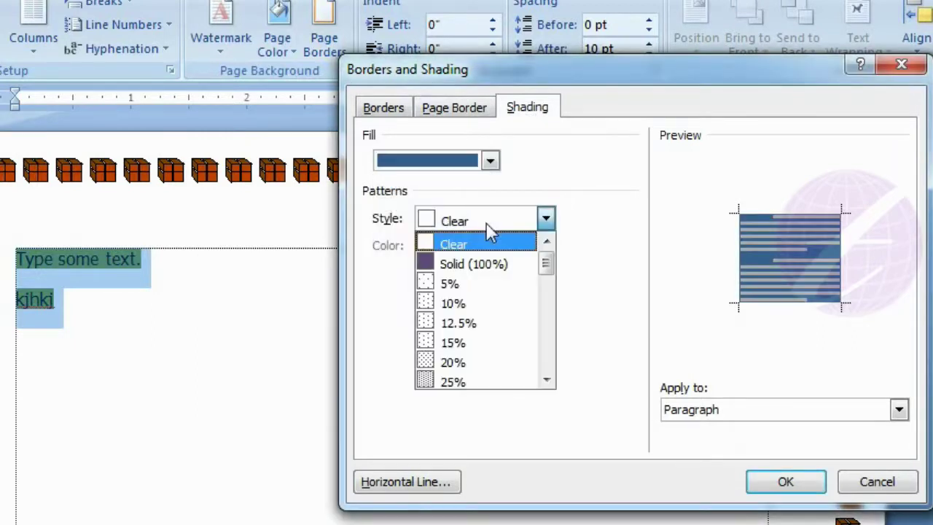
pyautogui.click(472, 383)
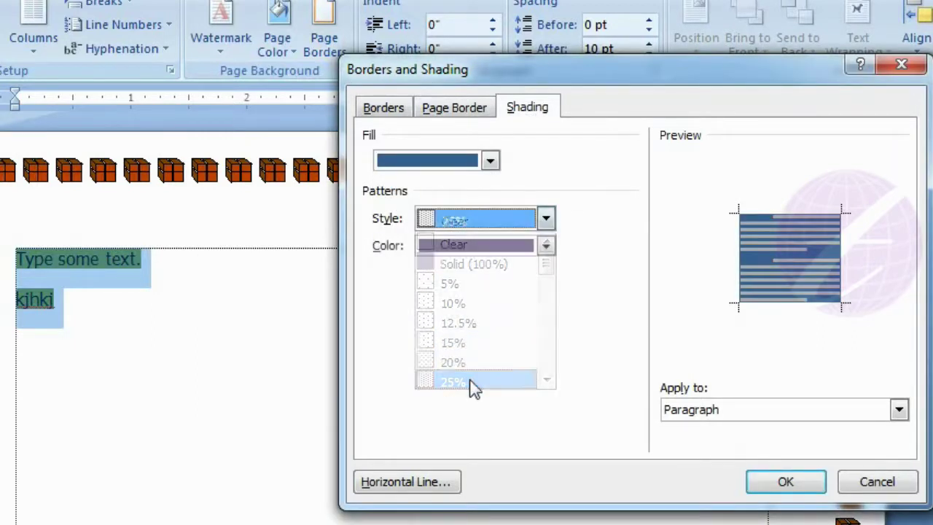
pyautogui.click(731, 410)
pyautogui.click(692, 429)
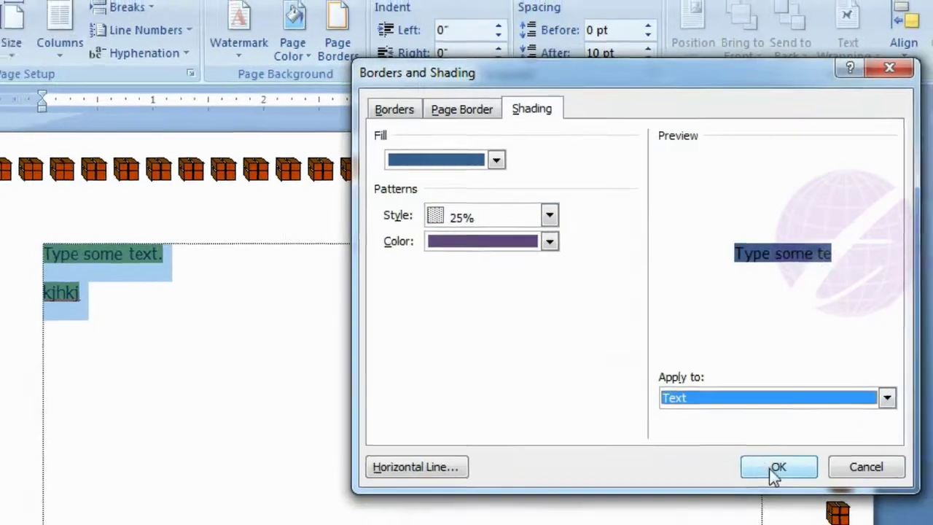
pyautogui.click(773, 475)
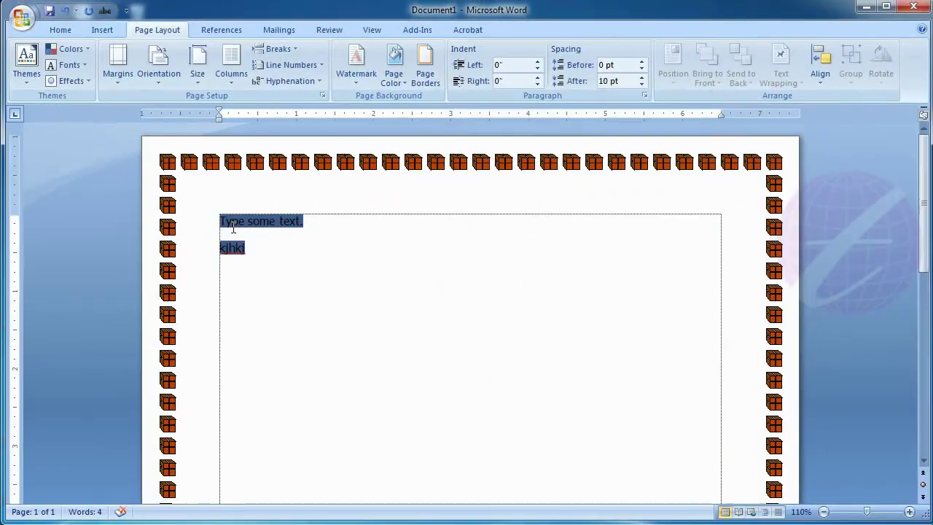
# - At 180% zoom, give both paragraphs olive green shading with a 15% pattern
pyautogui.click(910, 511)
pyautogui.click(910, 512)
pyautogui.click(909, 512)
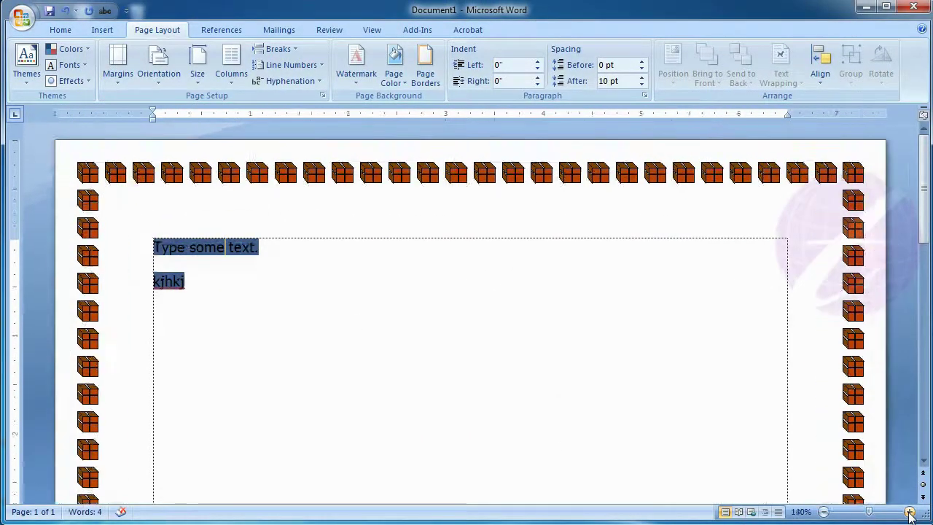
pyautogui.click(910, 512)
pyautogui.click(909, 511)
pyautogui.click(910, 512)
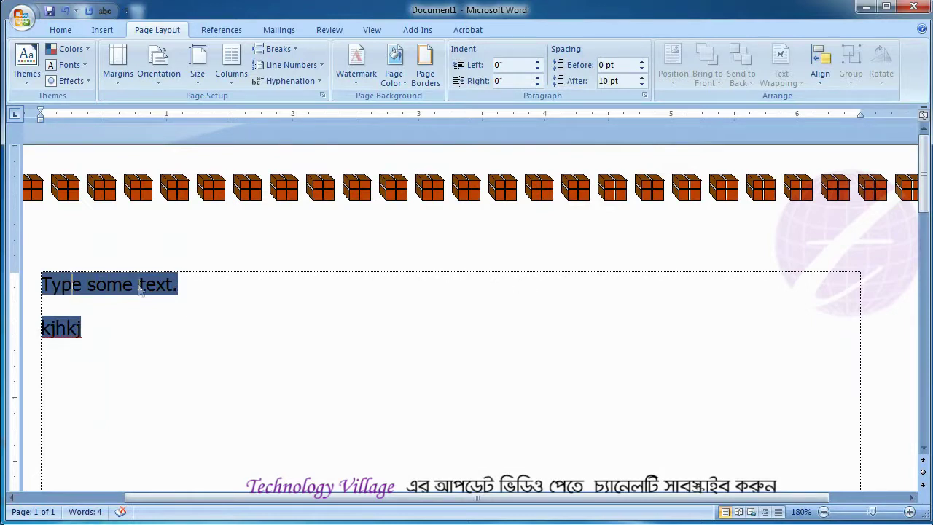
pyautogui.click(425, 69)
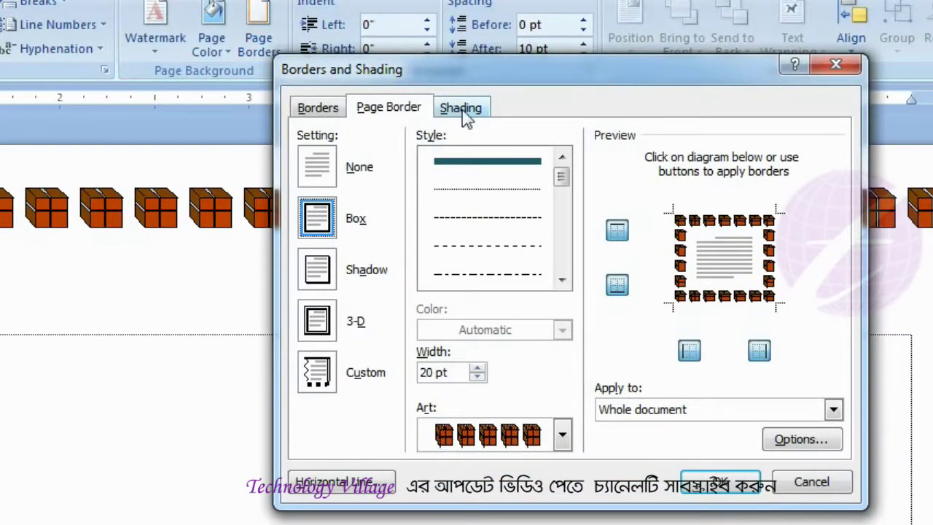
pyautogui.click(461, 110)
pyautogui.click(379, 164)
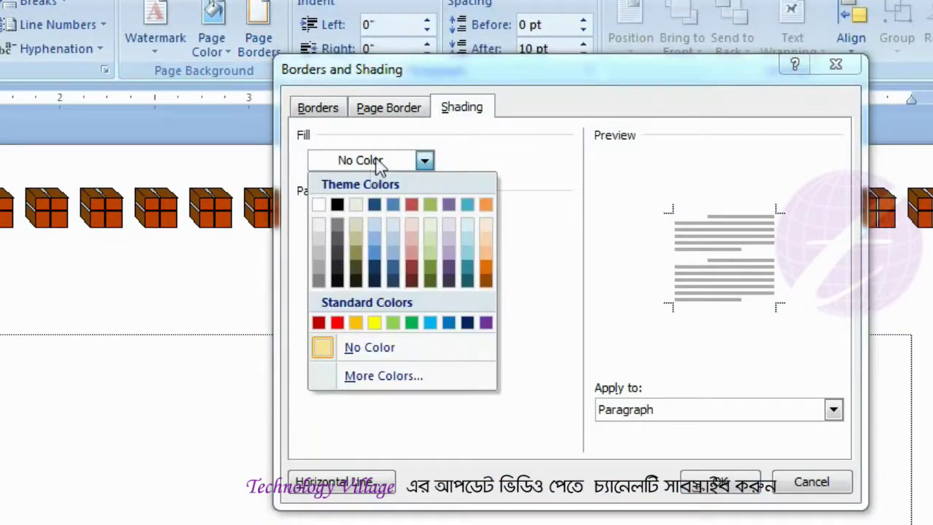
pyautogui.click(430, 270)
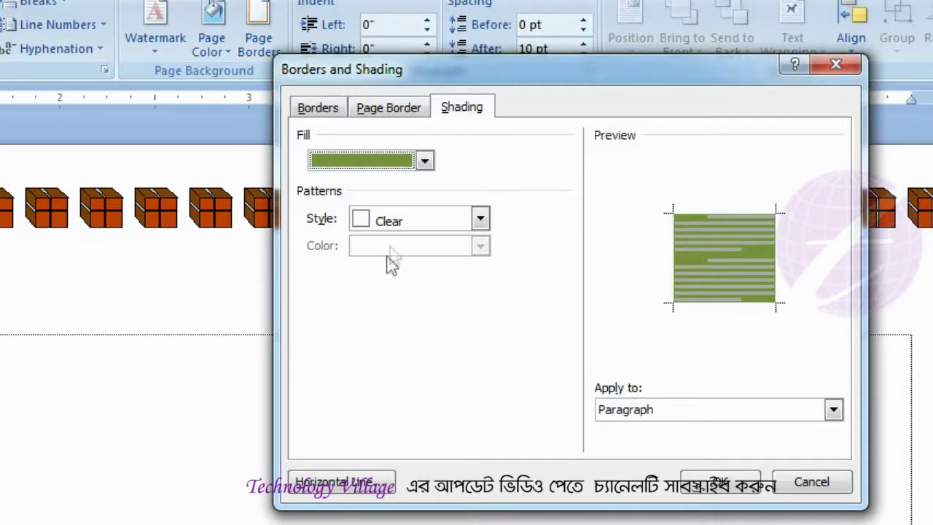
pyautogui.click(422, 223)
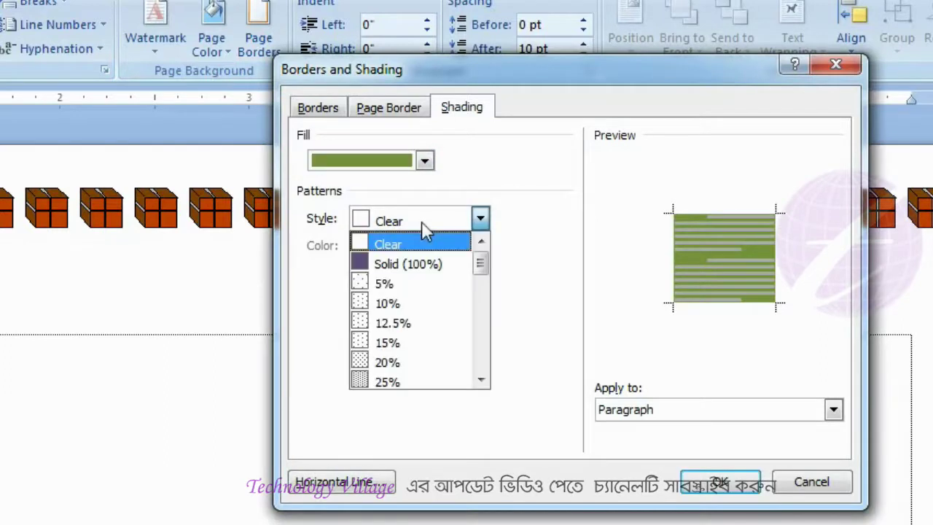
pyautogui.click(396, 341)
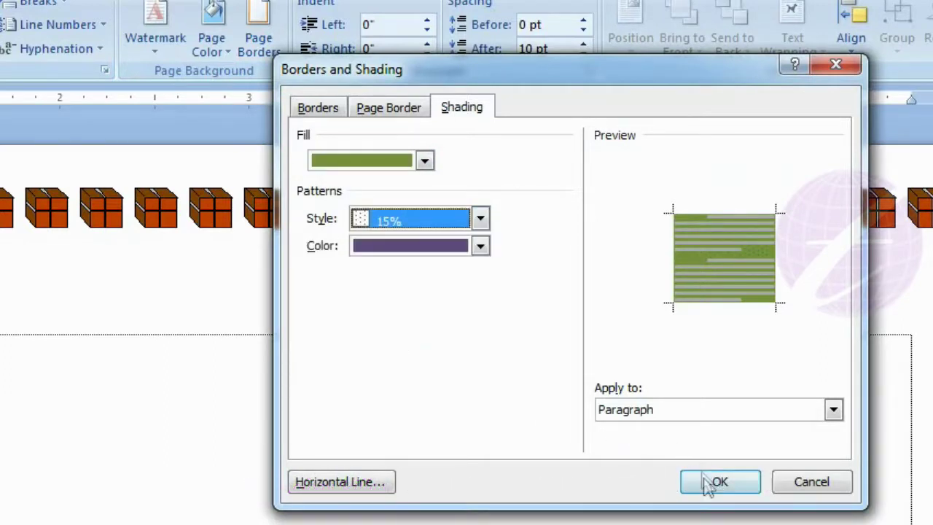
pyautogui.click(718, 481)
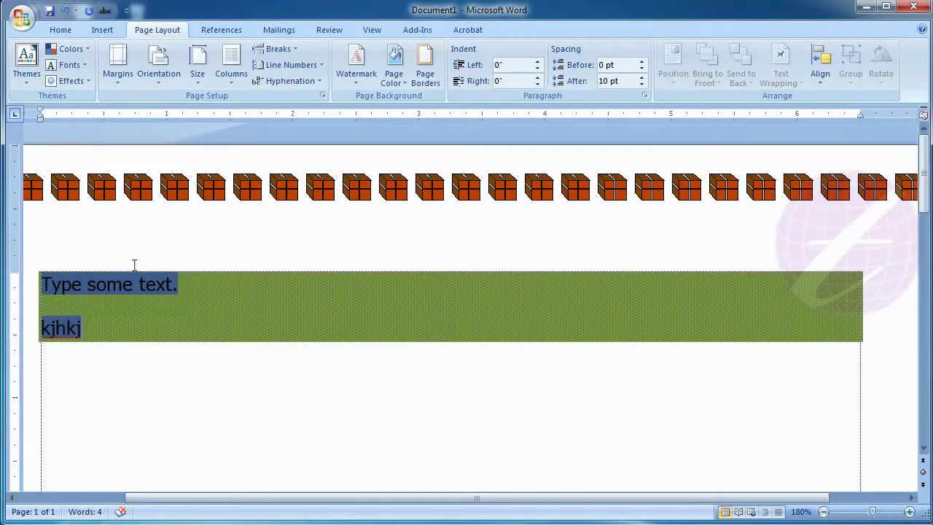